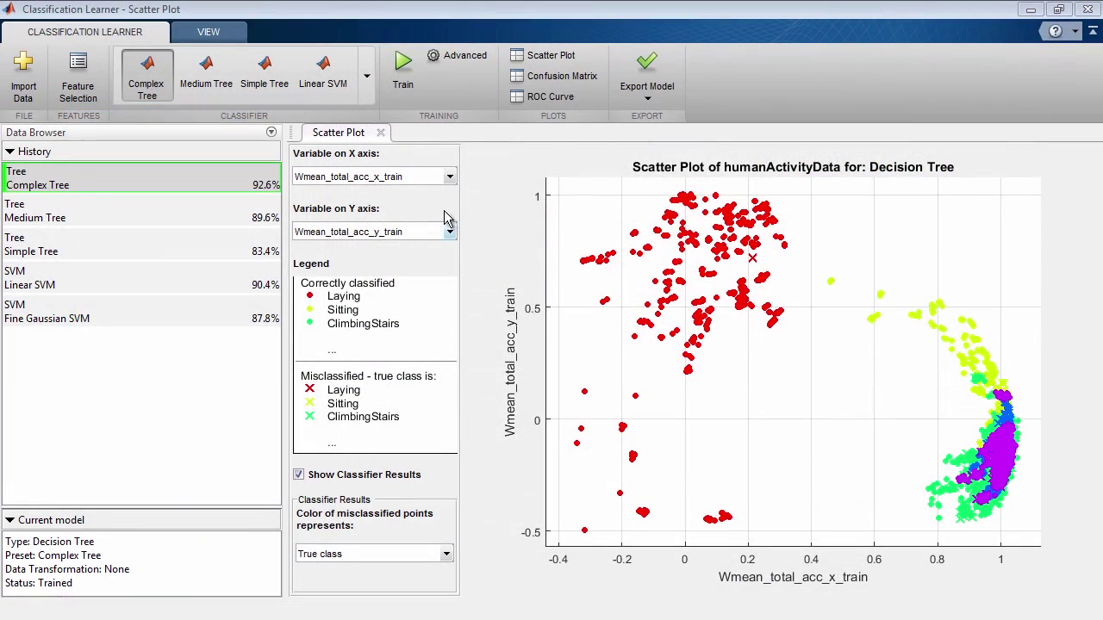
Plot Wmean_total_acc_z_train on the X axis and exclude the Wmean_total_acc_x_train and _y_train predictors.
{"action": "left_click", "coordinate": [422, 177]}
{"action": "left_click", "coordinate": [421, 214]}
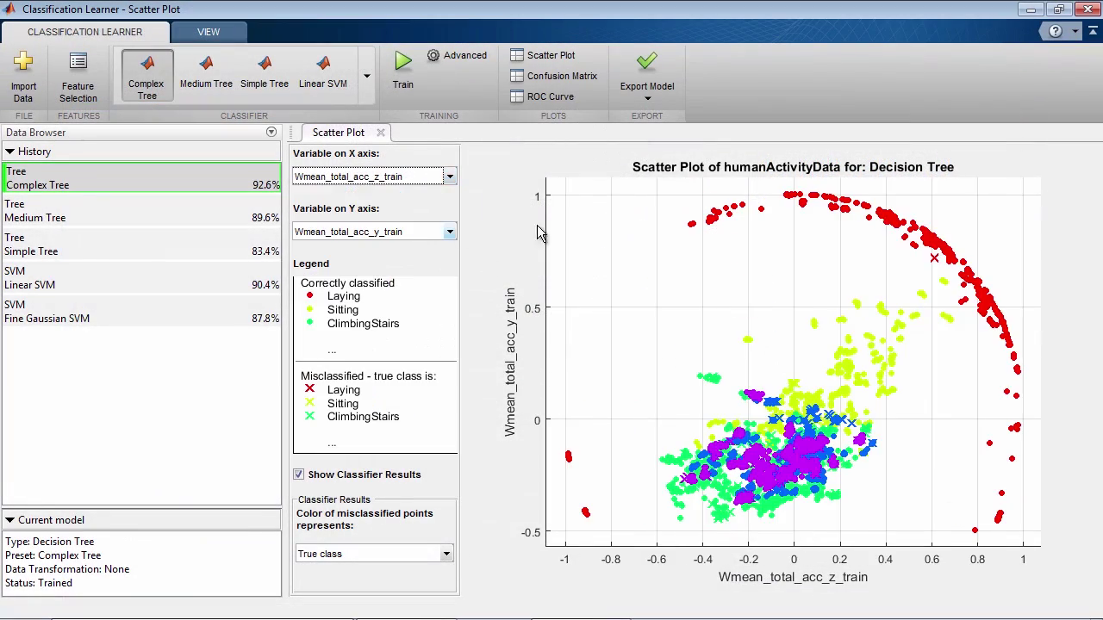
{"action": "left_click", "coordinate": [77, 82]}
{"action": "left_click", "coordinate": [205, 135]}
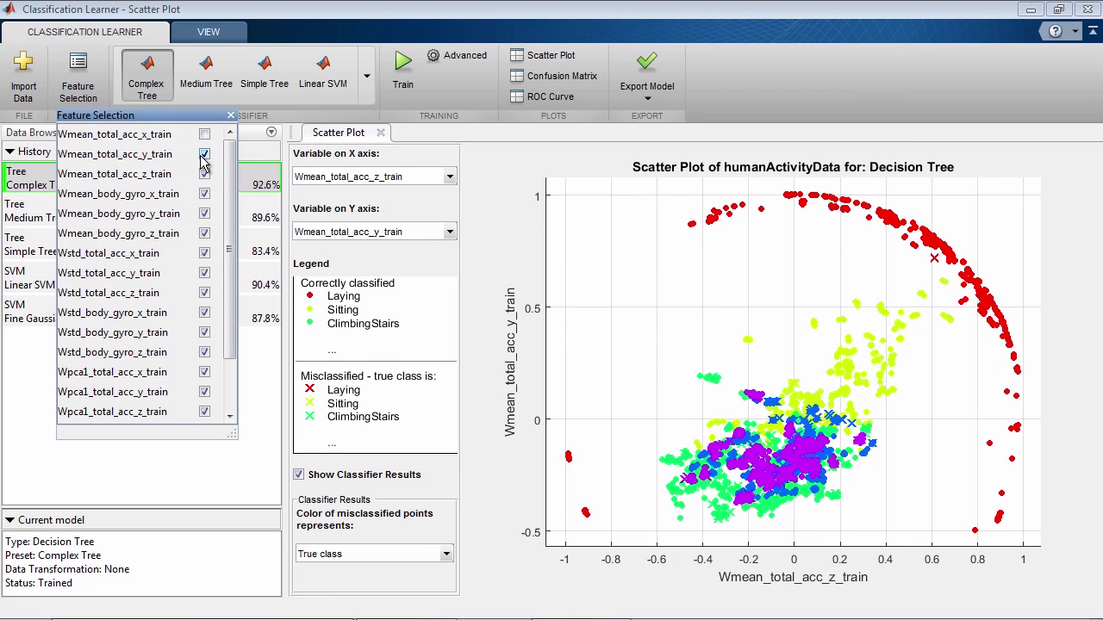
{"action": "left_click", "coordinate": [205, 155]}
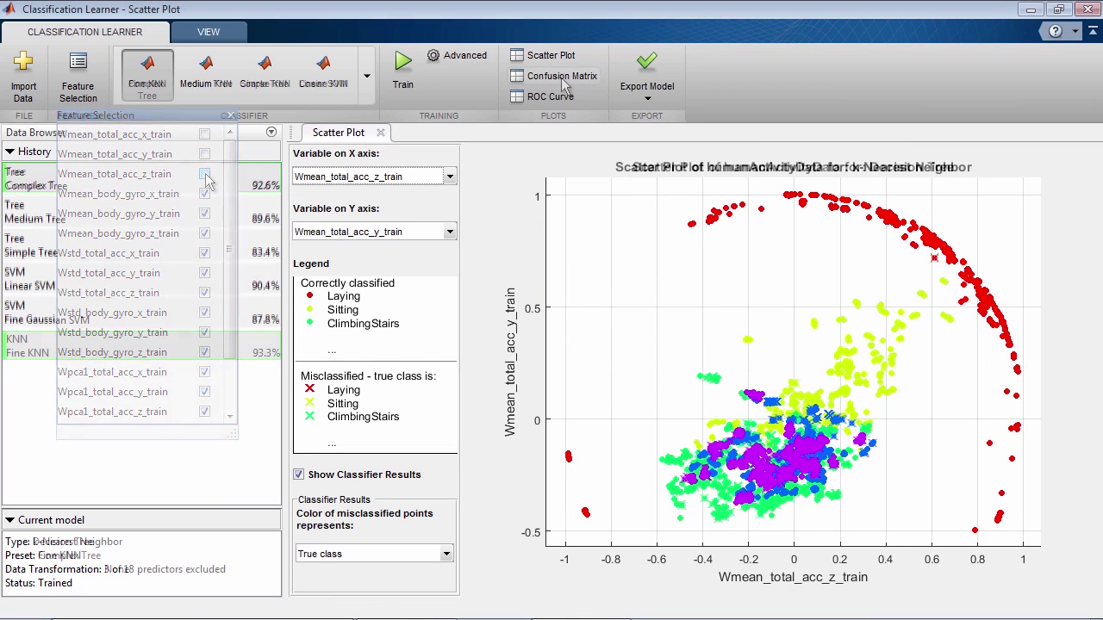
Review the KNN confusion matrix, the full classifier list and the model export options.
{"action": "left_click", "coordinate": [560, 76]}
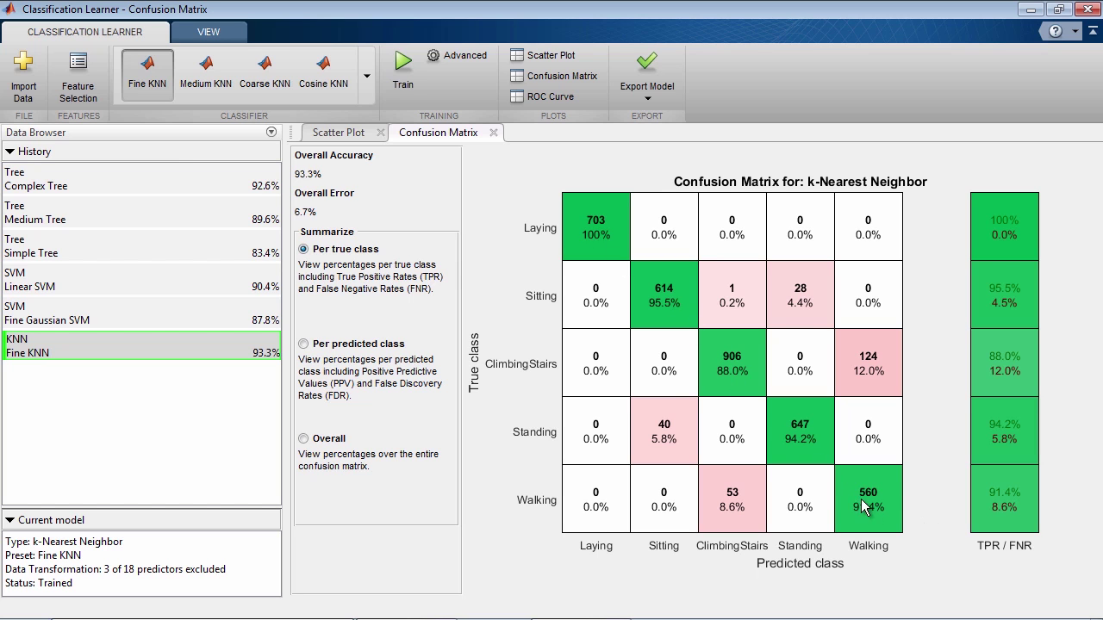
{"action": "left_click", "coordinate": [369, 82]}
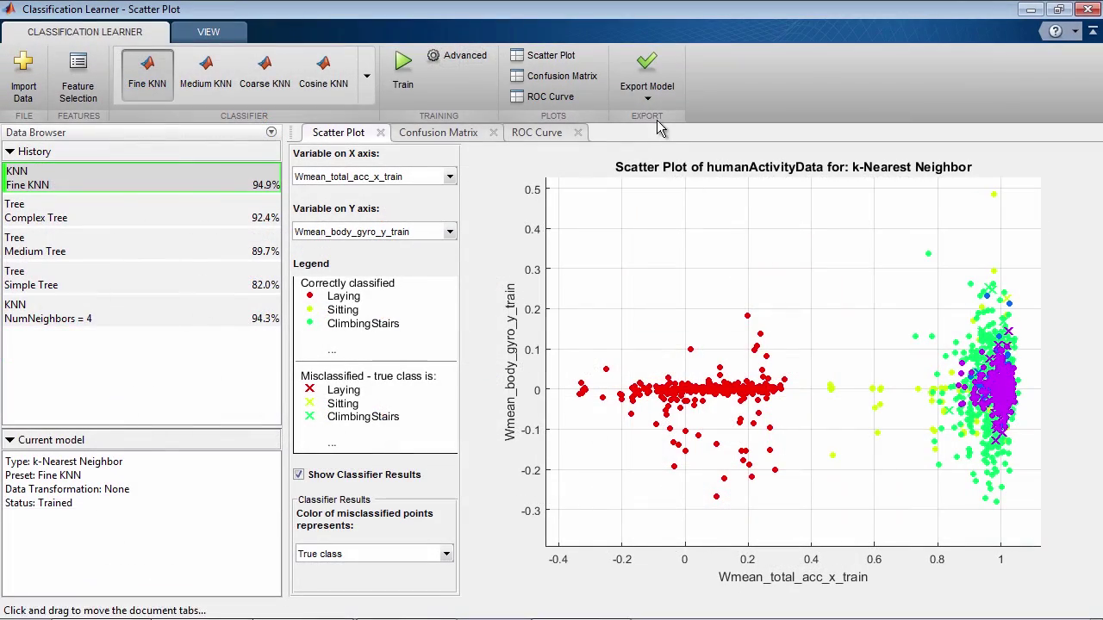
{"action": "left_click", "coordinate": [647, 101]}
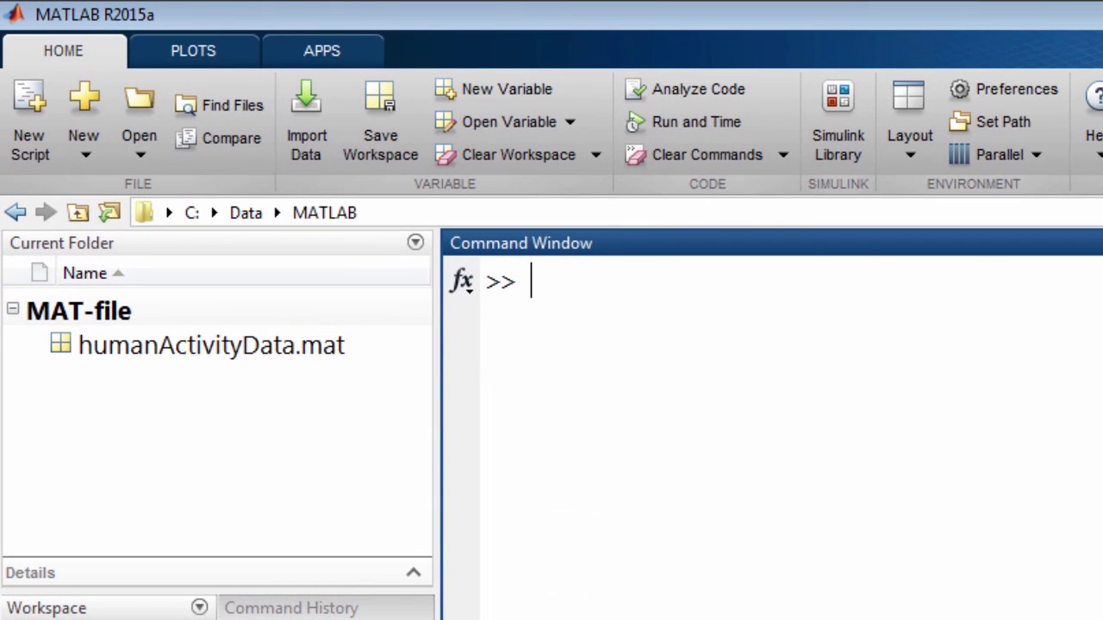
Launch Classification Learner via classificationLearner or the APPS gallery and start a new session.
{"action": "type", "text": "classificationLearner"}
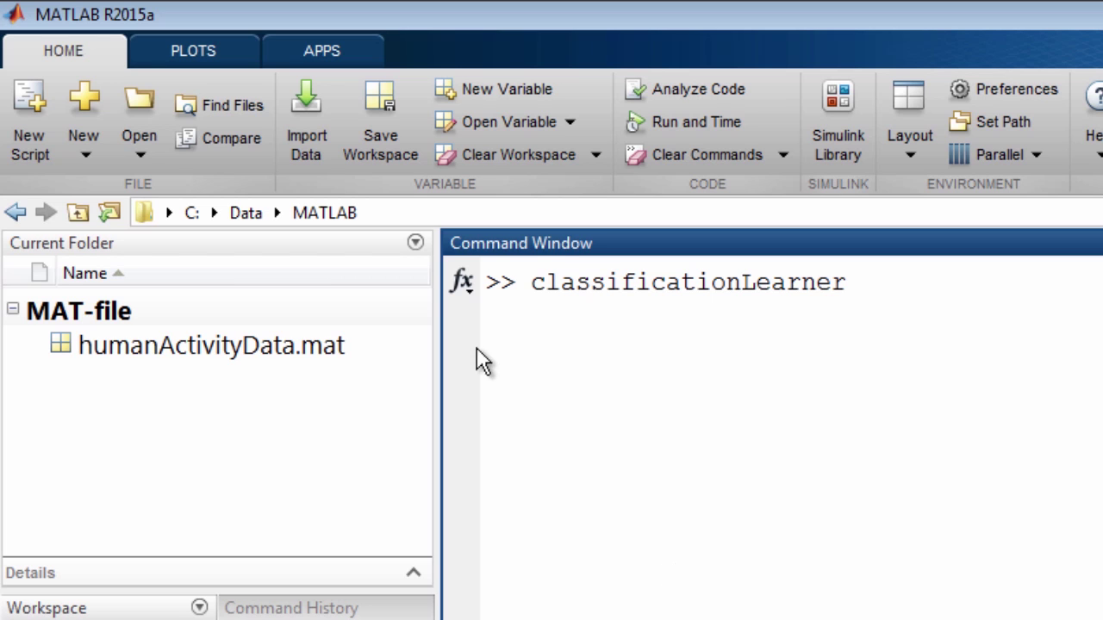
{"action": "left_click", "coordinate": [335, 48]}
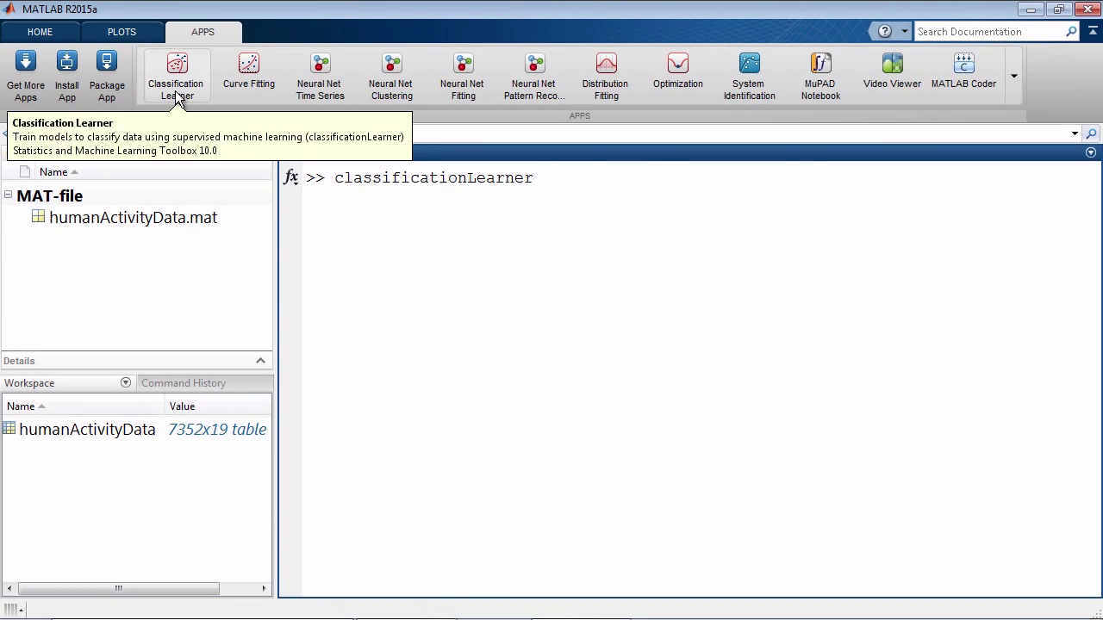
{"action": "left_click", "coordinate": [176, 91]}
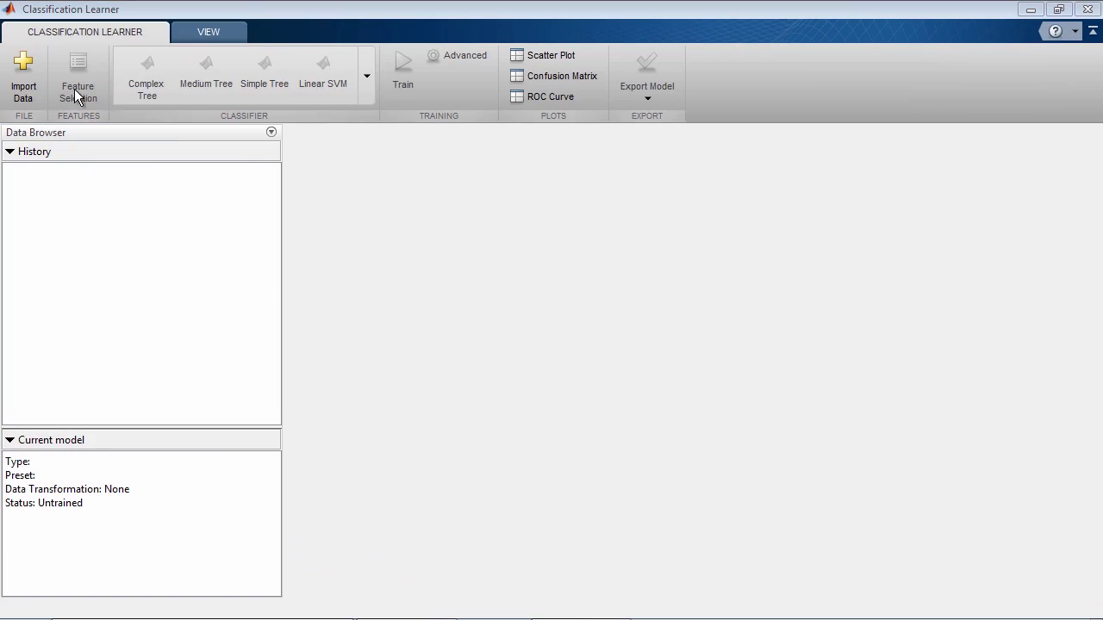
{"action": "left_click", "coordinate": [34, 86]}
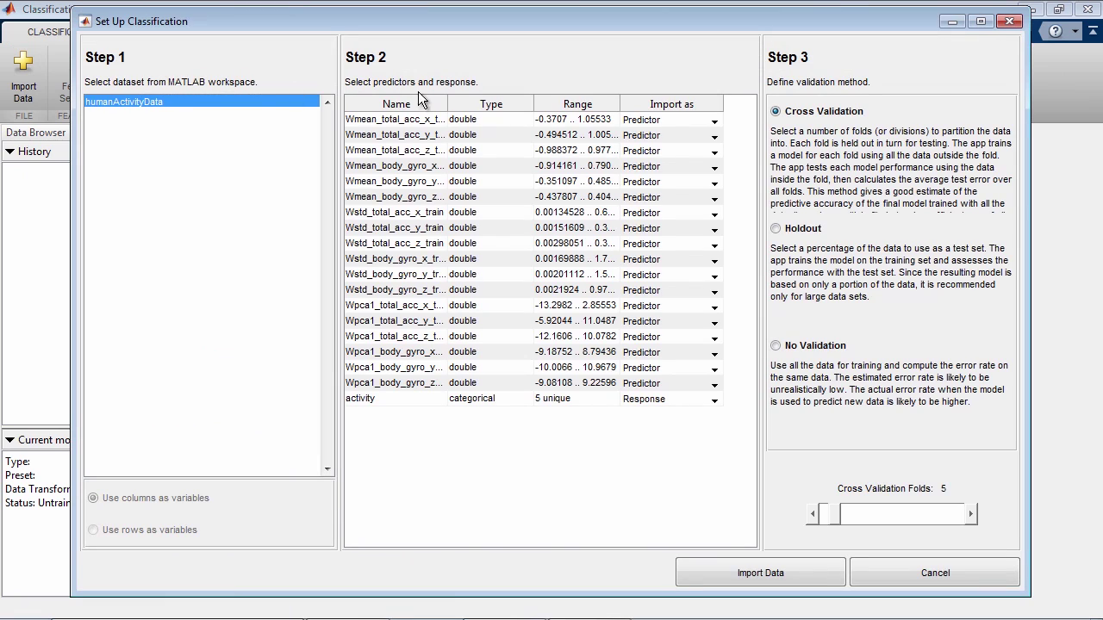
Import humanActivityData using holdout validation, widening the Name column to read the variables.
{"action": "left_click_drag", "start_coordinate": [447, 104], "coordinate": [476, 104]}
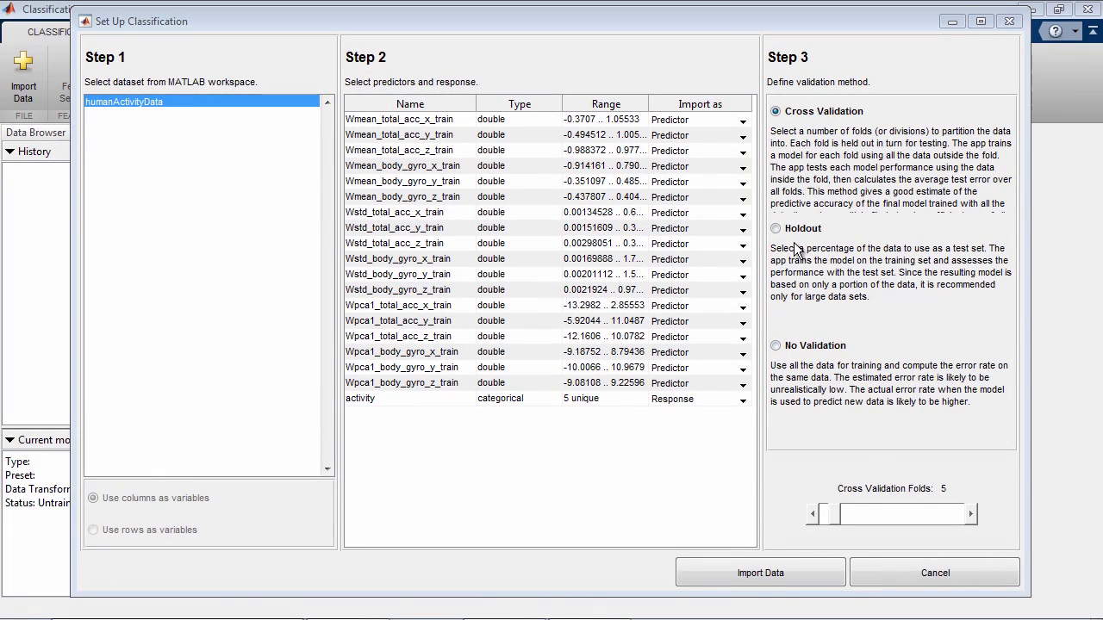
{"action": "left_click", "coordinate": [776, 229]}
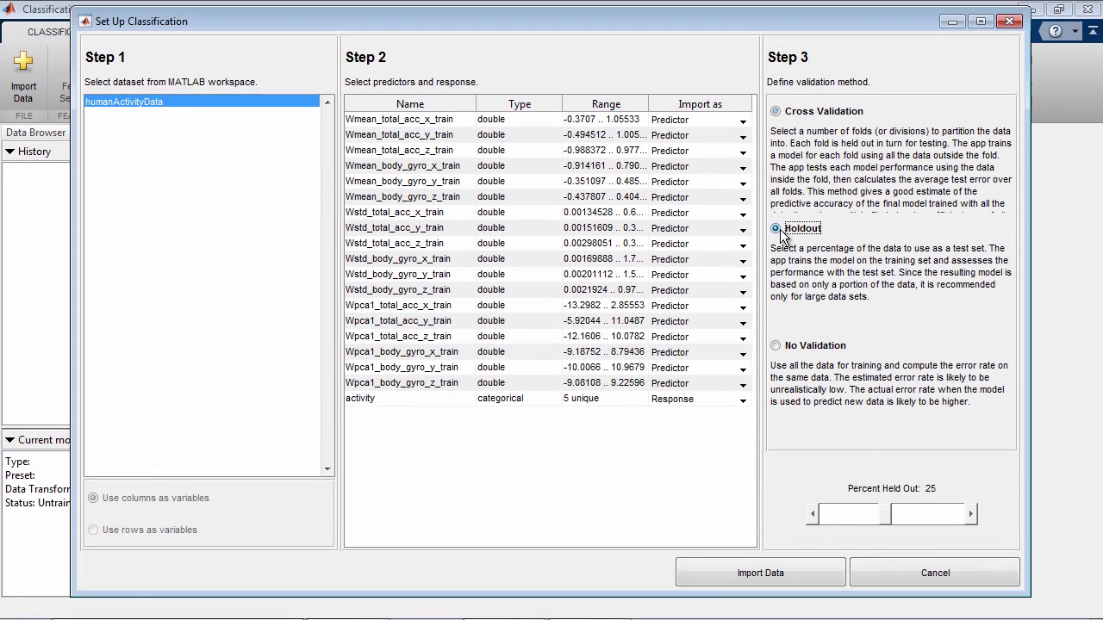
{"action": "left_click", "coordinate": [760, 573]}
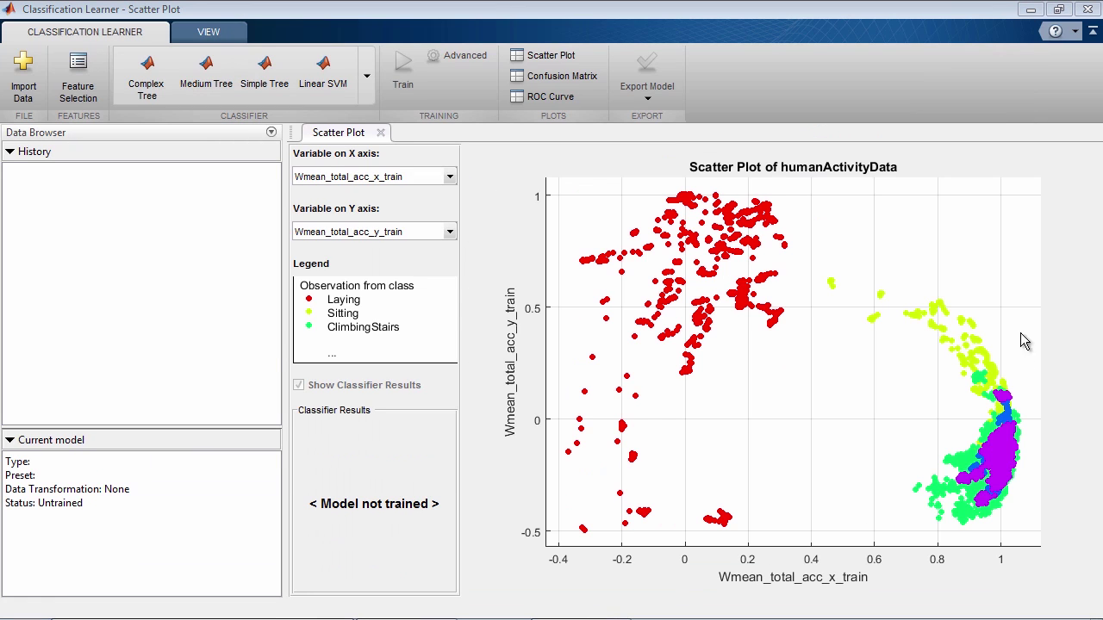
Plot Wmean_body_gyro_y_train on the Y axis and expand the classifier gallery.
{"action": "left_click", "coordinate": [441, 236]}
{"action": "left_click", "coordinate": [437, 280]}
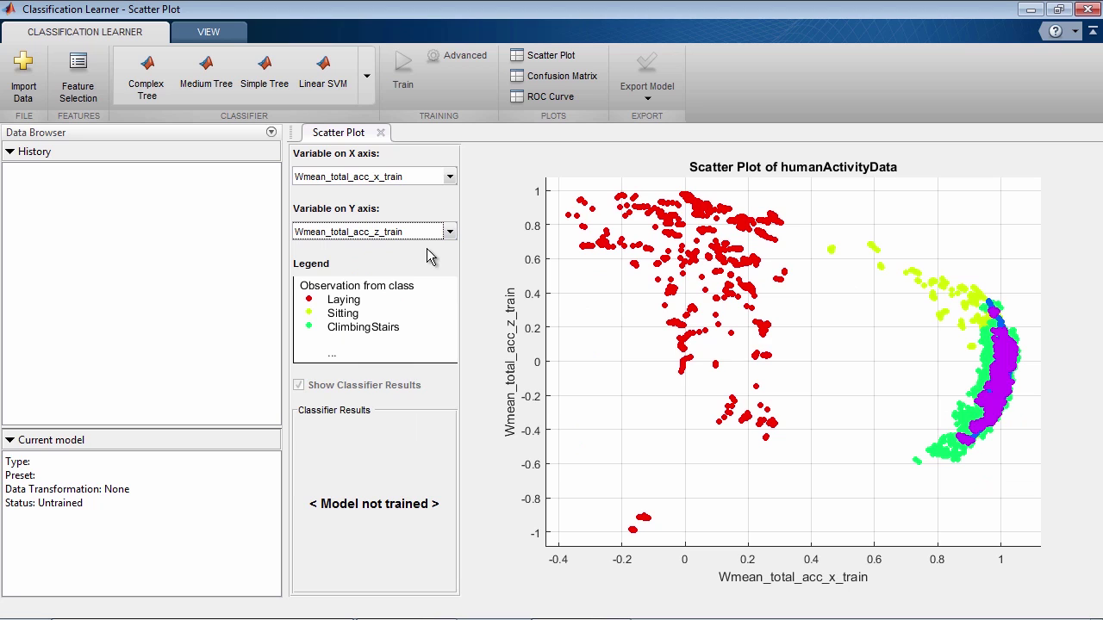
{"action": "left_click", "coordinate": [429, 233]}
{"action": "left_click", "coordinate": [417, 310]}
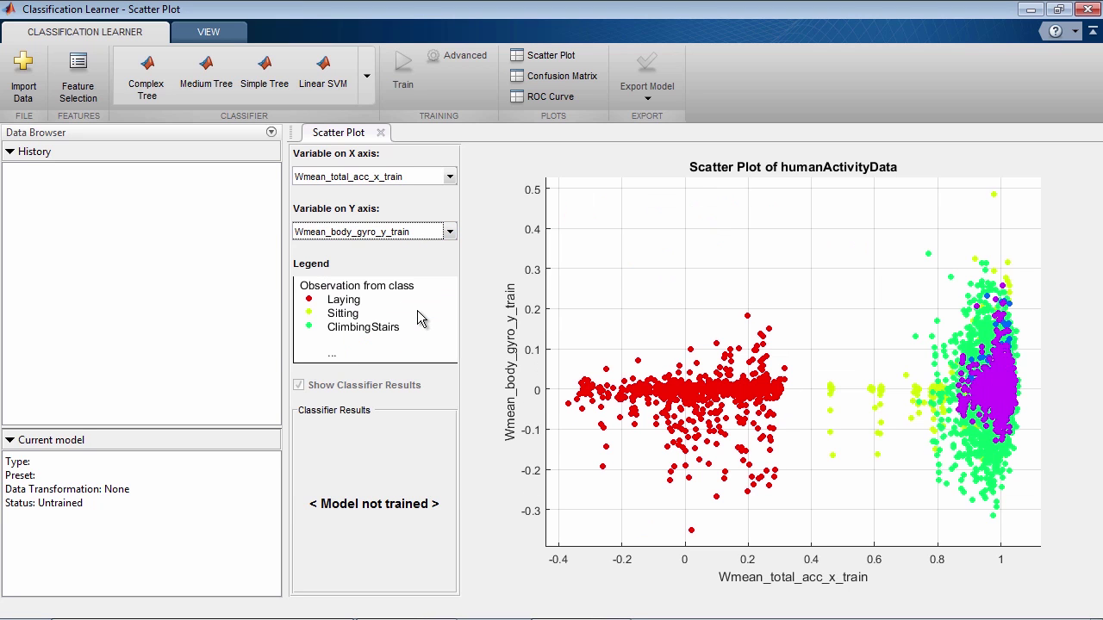
{"action": "left_click", "coordinate": [582, 315]}
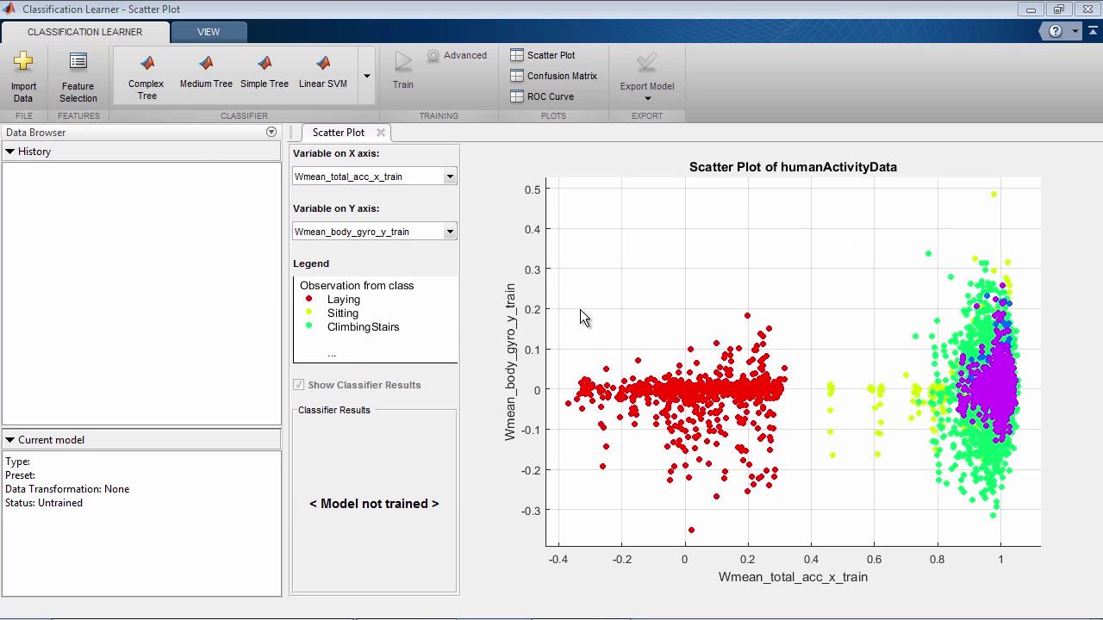
{"action": "left_click", "coordinate": [369, 100]}
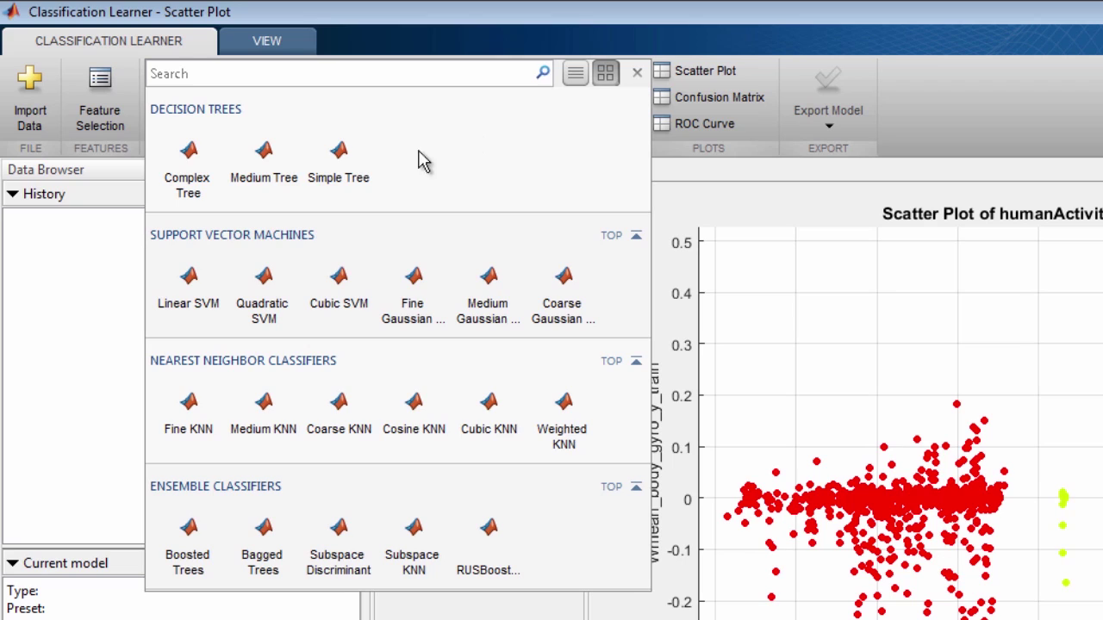
Select Fine KNN from the Nearest Neighbor Classifiers and train it.
{"action": "mouse_move", "coordinate": [205, 287]}
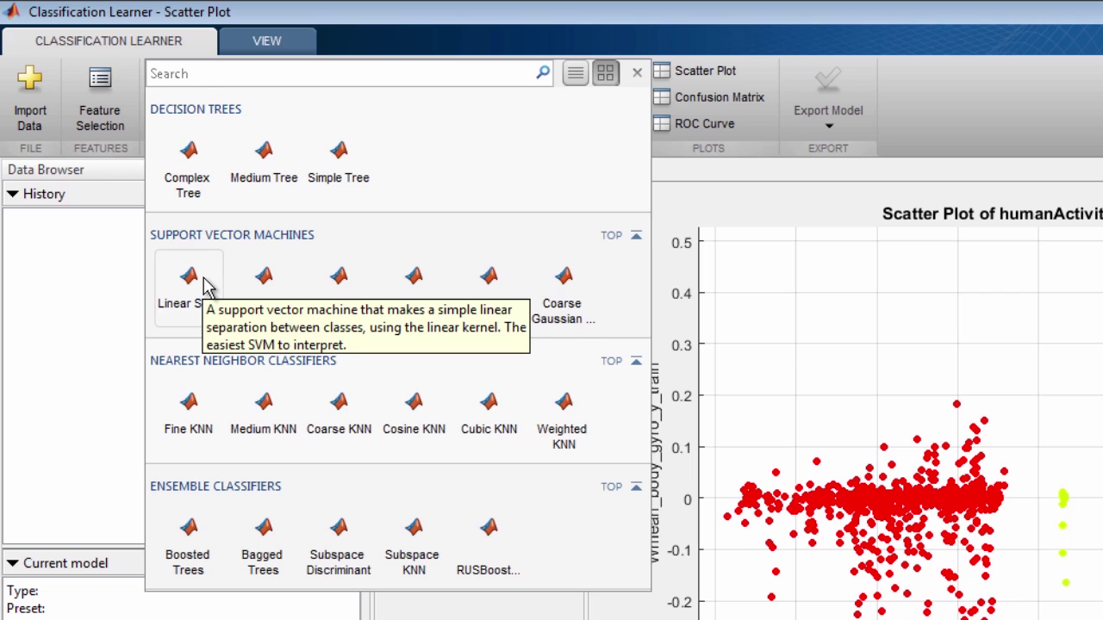
{"action": "mouse_move", "coordinate": [204, 411]}
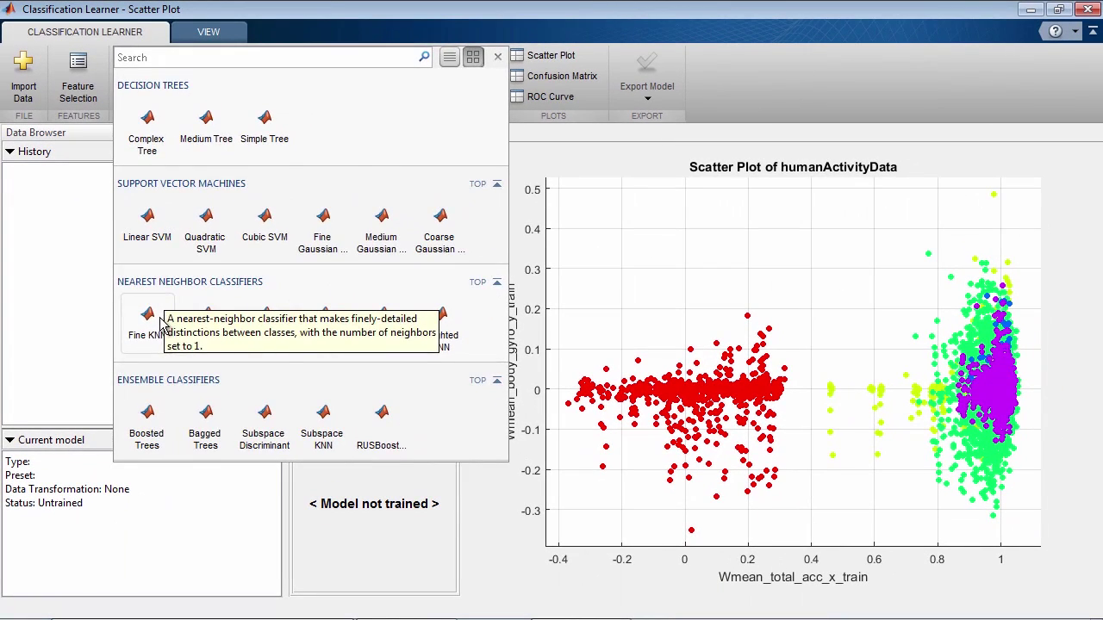
{"action": "left_click", "coordinate": [160, 320]}
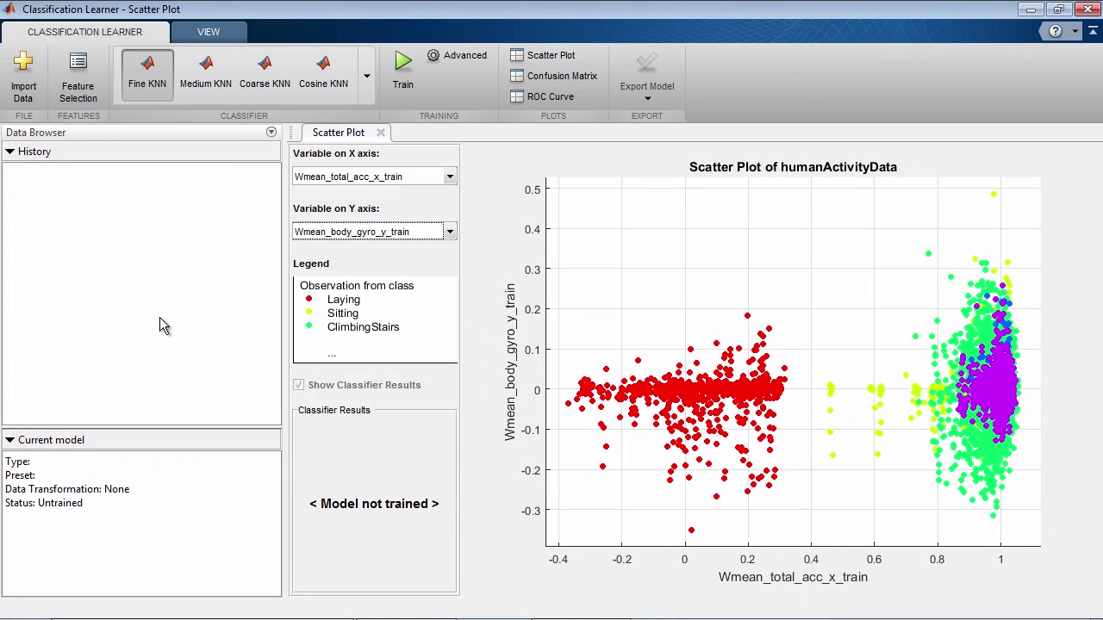
{"action": "left_click", "coordinate": [416, 86]}
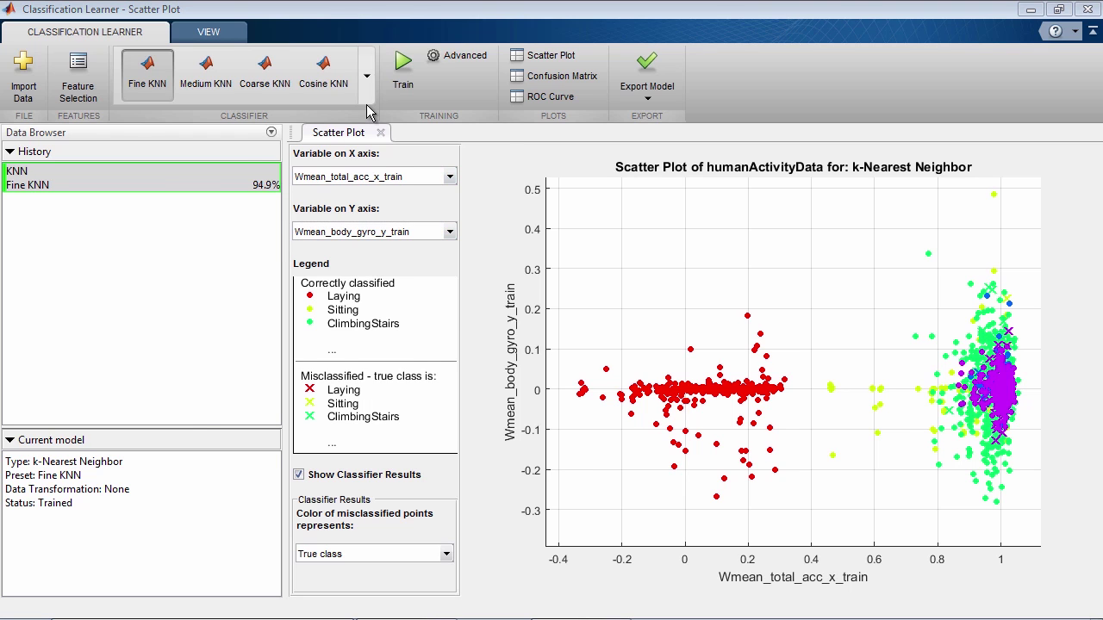
Expand the gallery to show all classifier types.
{"action": "left_click", "coordinate": [366, 76]}
Train Complex, Medium and Simple Trees (92.4%, 89.7%, 82.0%), then show the confusion matrix.
{"action": "left_click", "coordinate": [156, 116]}
{"action": "left_click", "coordinate": [404, 73]}
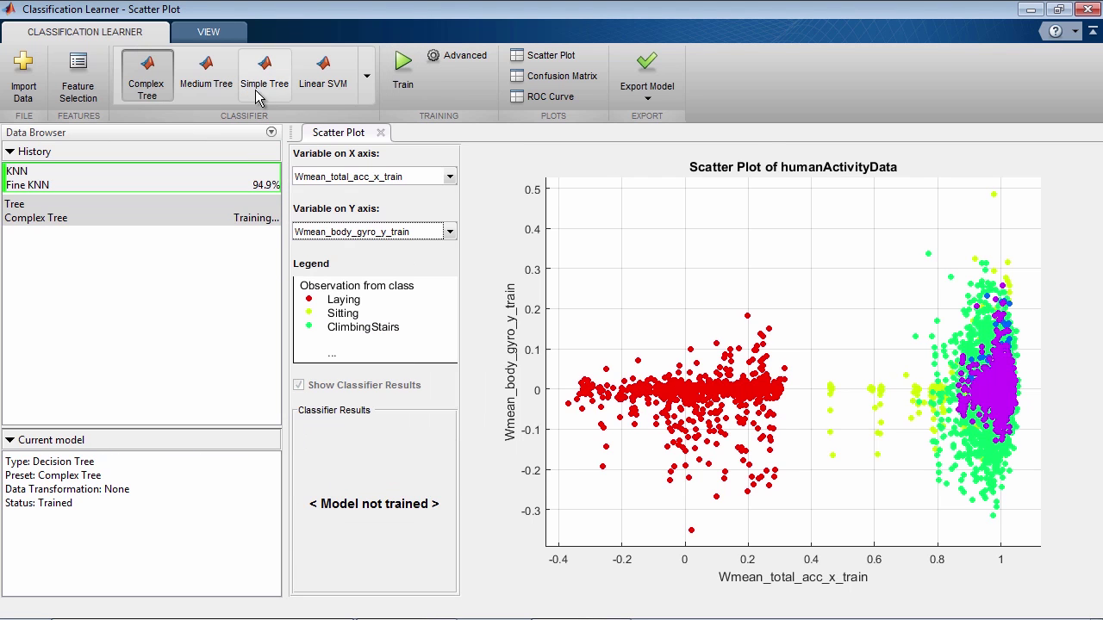
{"action": "left_click", "coordinate": [207, 73]}
{"action": "left_click", "coordinate": [402, 73]}
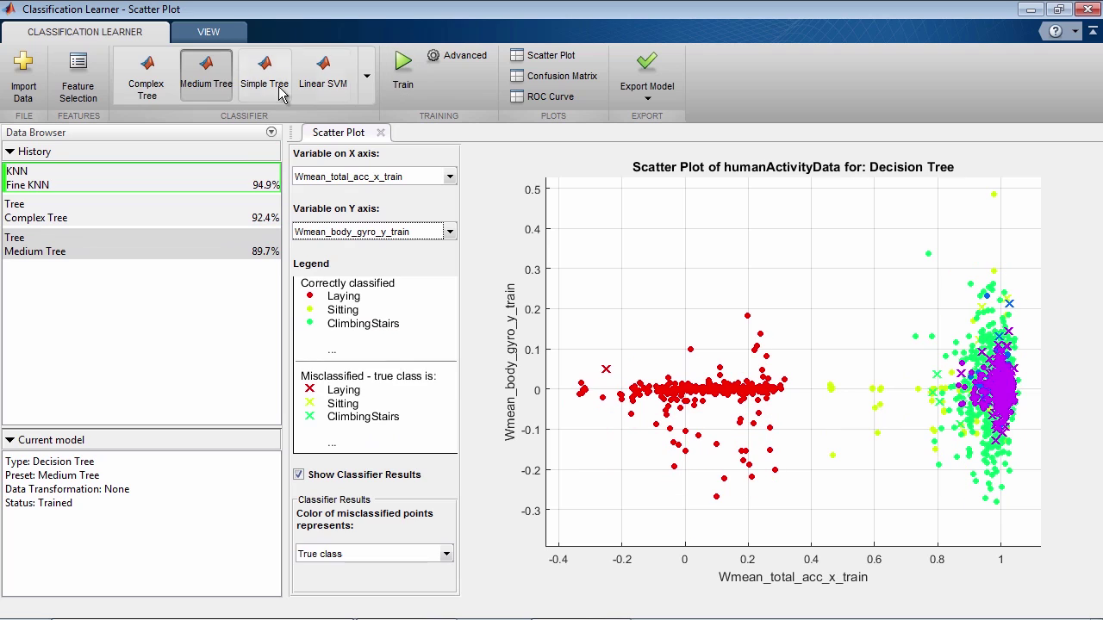
{"action": "left_click", "coordinate": [265, 73]}
{"action": "left_click", "coordinate": [401, 74]}
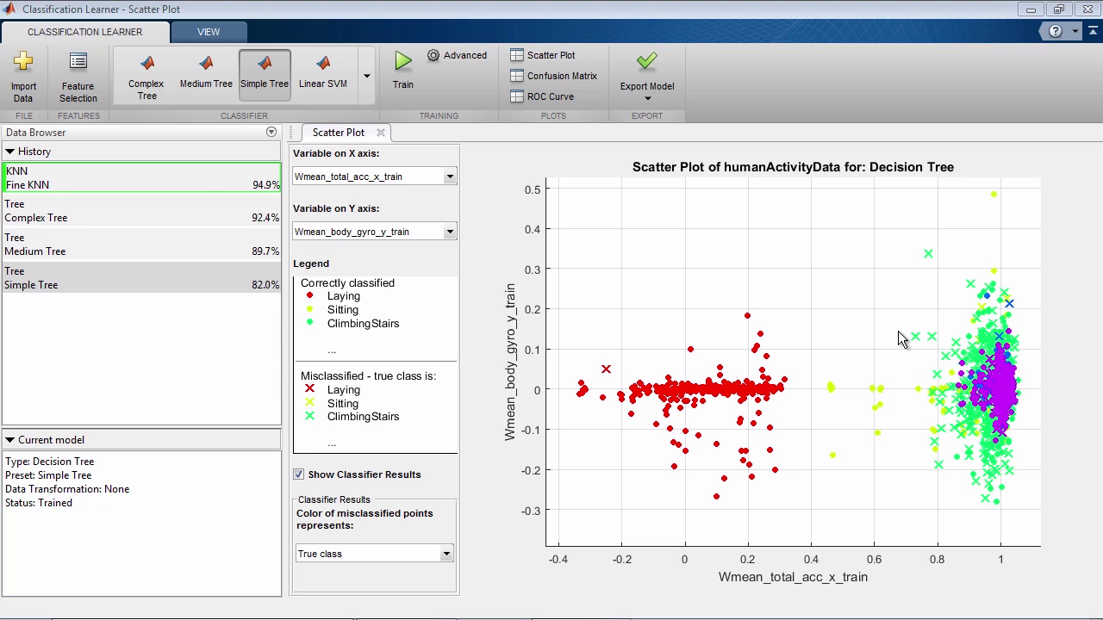
{"action": "left_click", "coordinate": [583, 84]}
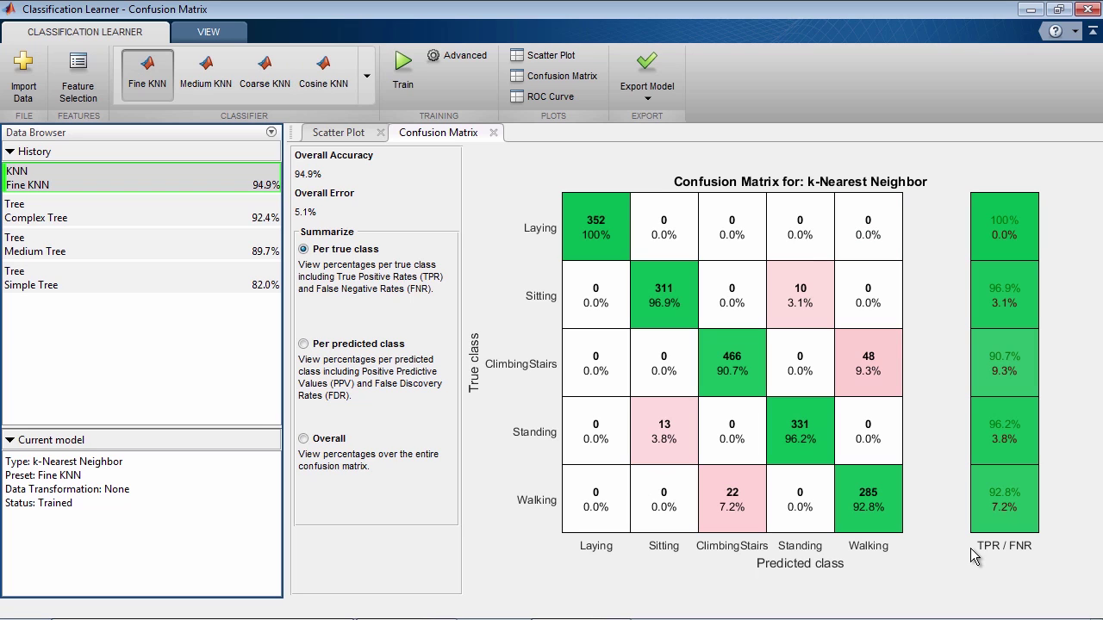
Plot the ROC curve for the Fine KNN model.
{"action": "left_click", "coordinate": [554, 96]}
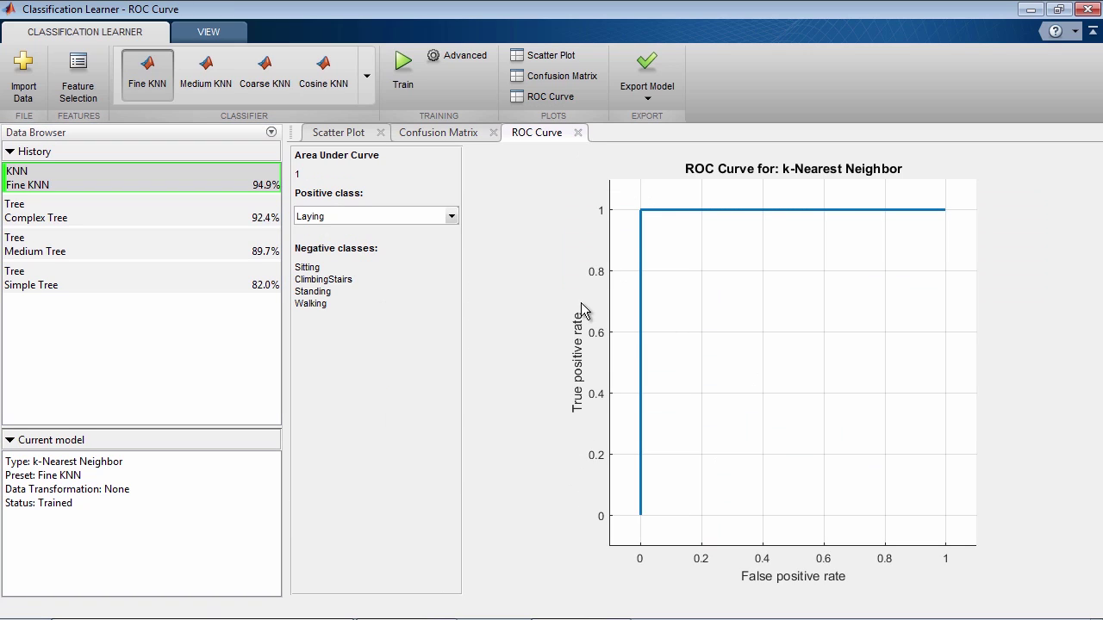
Set Sitting as the ROC positive class (AUC 0.980139), then return to the scatter plot.
{"action": "left_click", "coordinate": [387, 216]}
{"action": "left_click", "coordinate": [386, 247]}
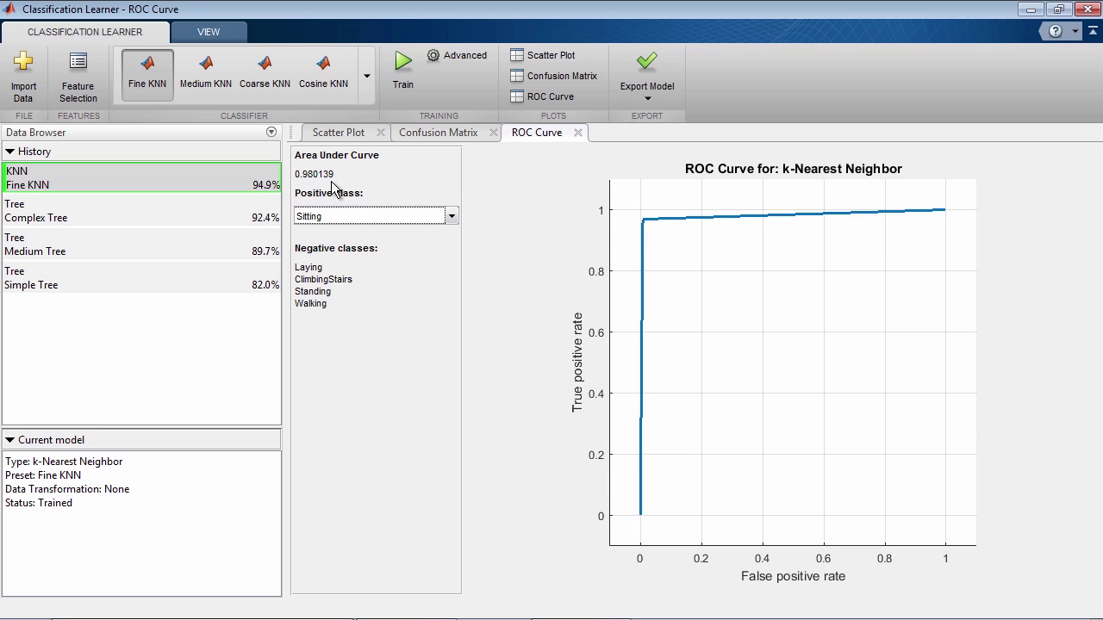
{"action": "left_click", "coordinate": [327, 133]}
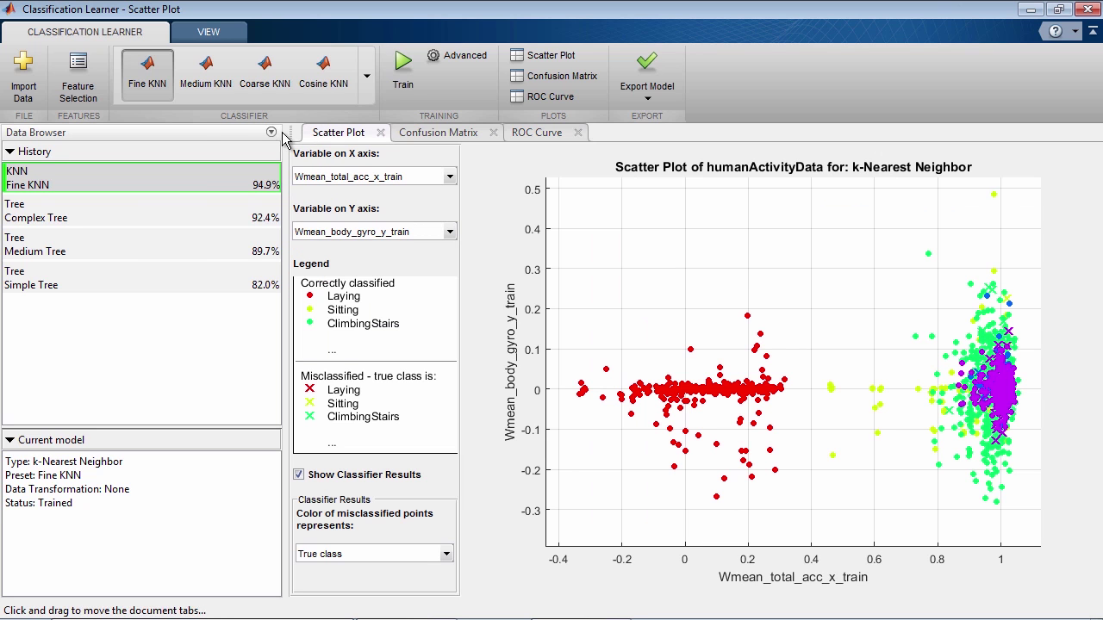
Exclude Wmean_total_acc_x_train, _y_train and _z_train from the KNN predictors.
{"action": "left_click", "coordinate": [80, 89]}
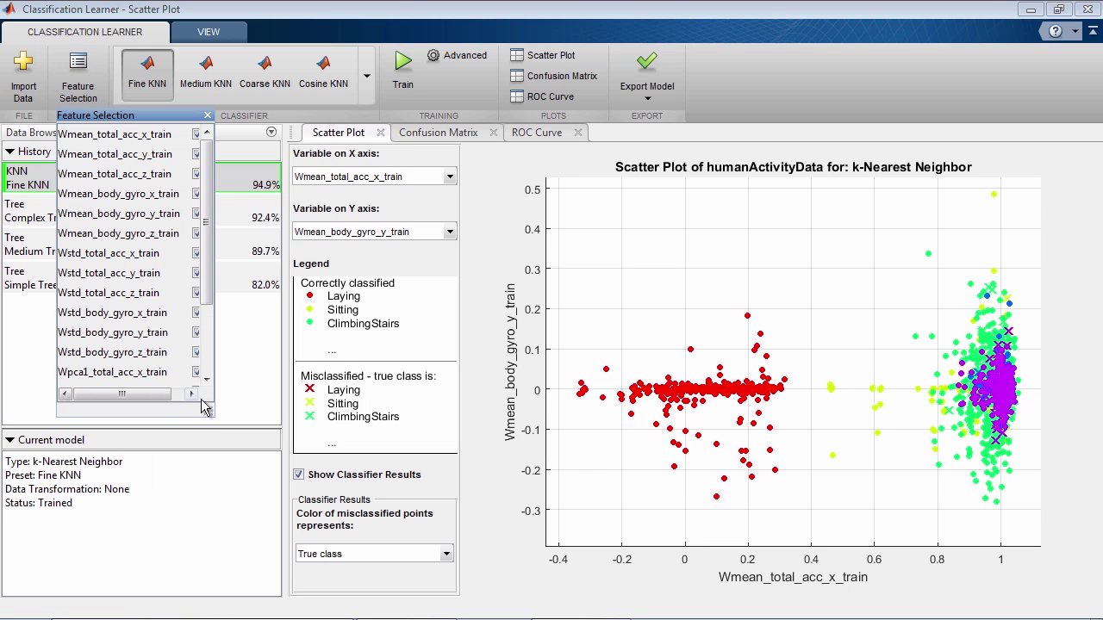
{"action": "left_click_drag", "start_coordinate": [204, 407], "coordinate": [237, 444]}
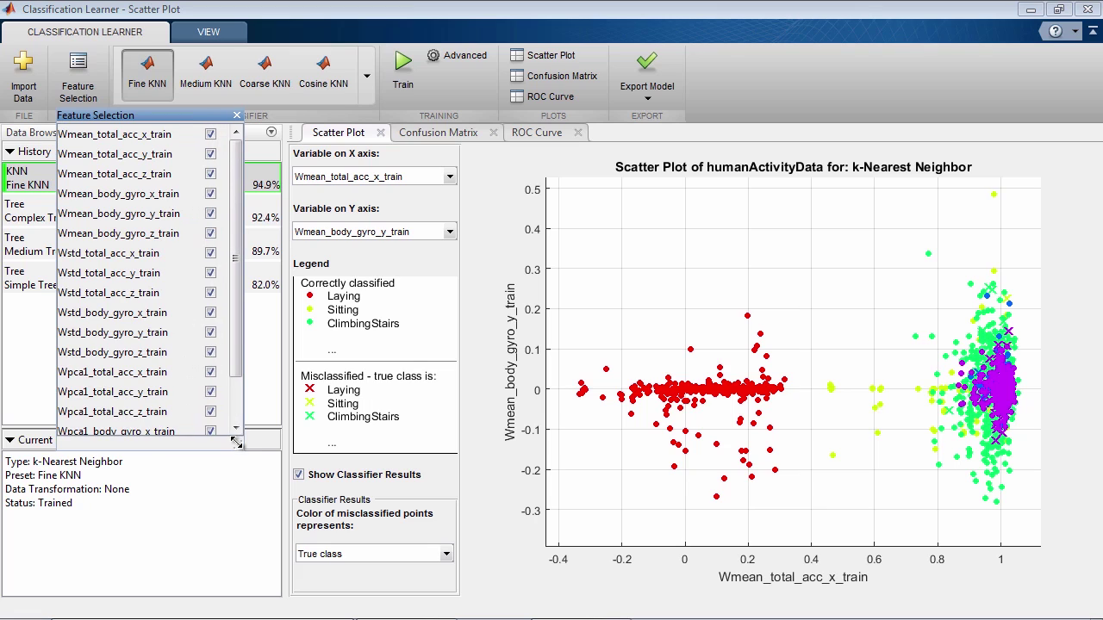
{"action": "left_click", "coordinate": [211, 134]}
{"action": "left_click", "coordinate": [210, 153]}
{"action": "left_click", "coordinate": [210, 175]}
{"action": "left_click", "coordinate": [102, 89]}
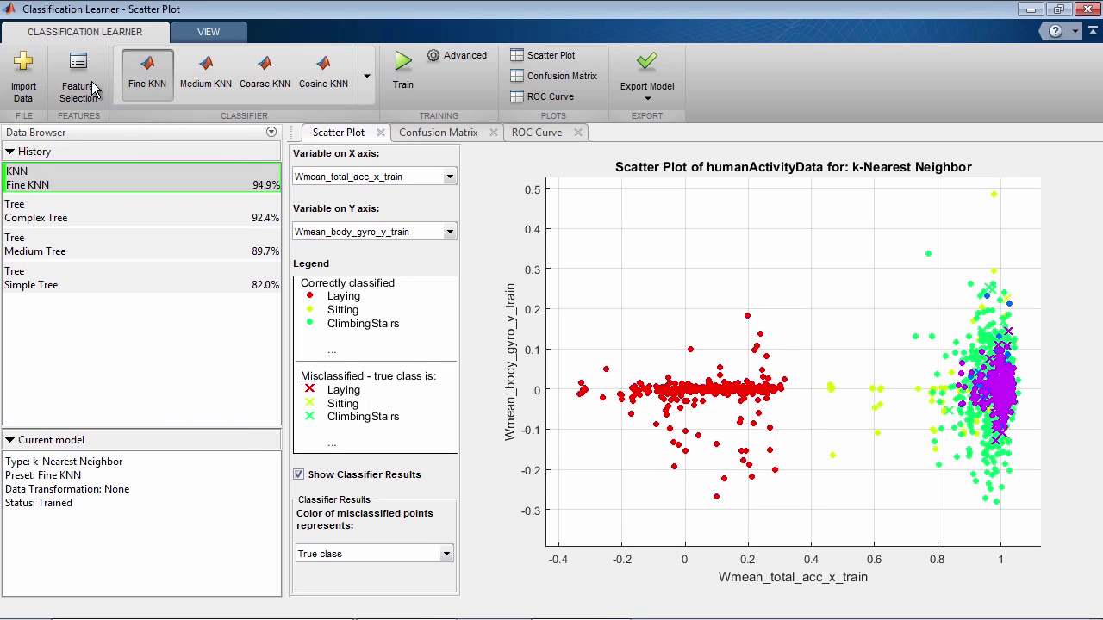
Train a 4-neighbor KNN model (94.3%), then reselect Fine KNN in History.
{"action": "left_click", "coordinate": [448, 56]}
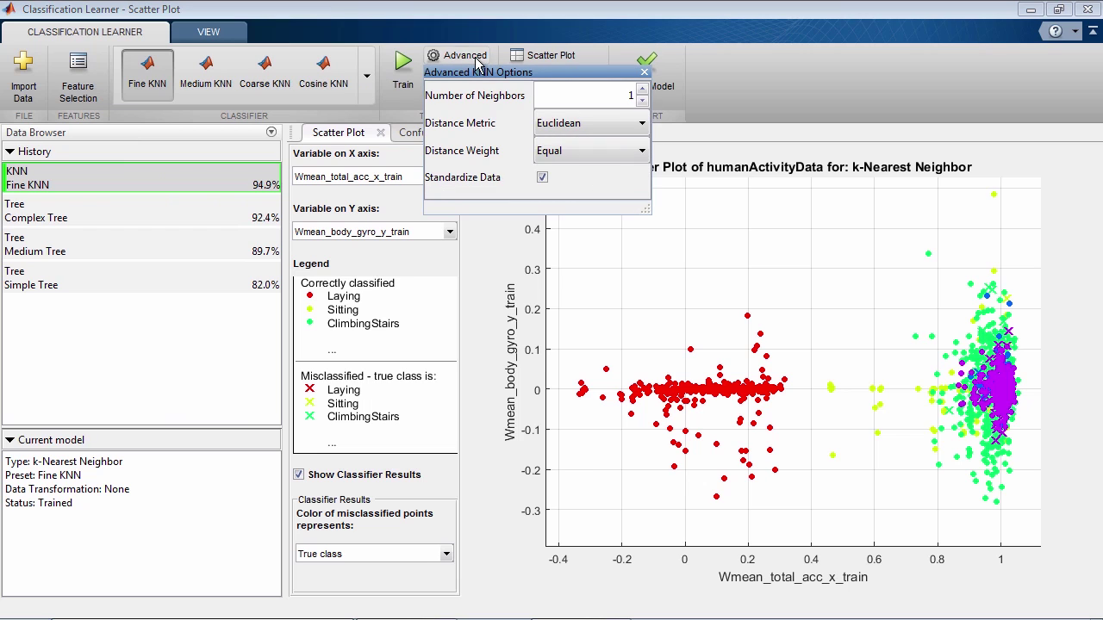
{"action": "left_click", "coordinate": [642, 90]}
{"action": "left_click", "coordinate": [645, 72]}
{"action": "left_click", "coordinate": [404, 73]}
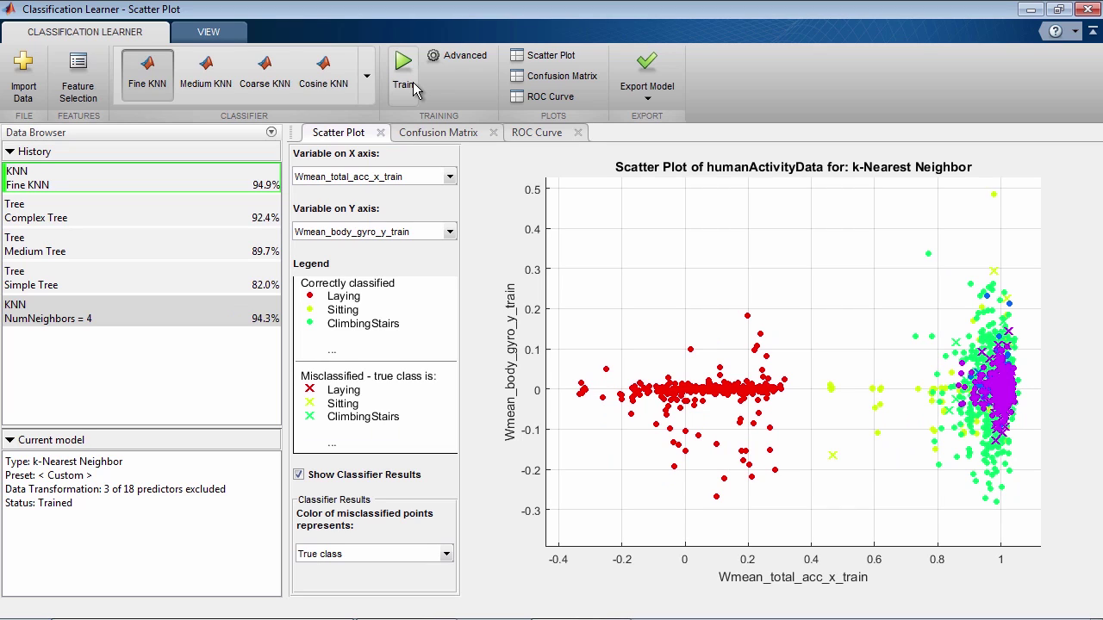
{"action": "left_click", "coordinate": [215, 181]}
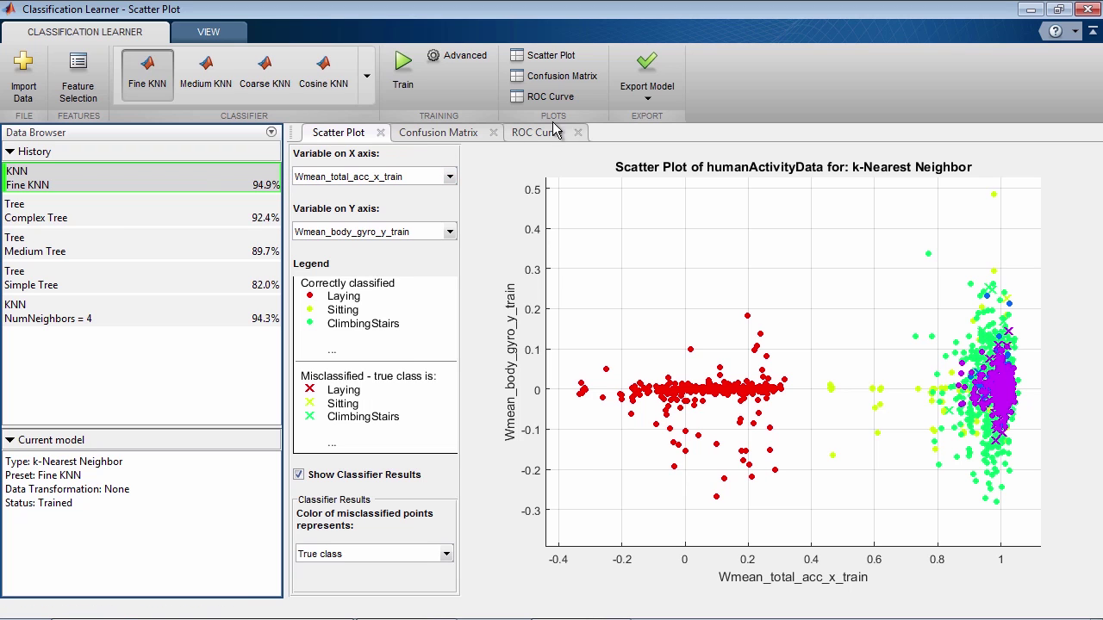
Export the full Fine KNN model to the workspace as trainedClassifier.
{"action": "left_click", "coordinate": [644, 100]}
{"action": "left_click", "coordinate": [720, 136]}
{"action": "left_click", "coordinate": [525, 235]}
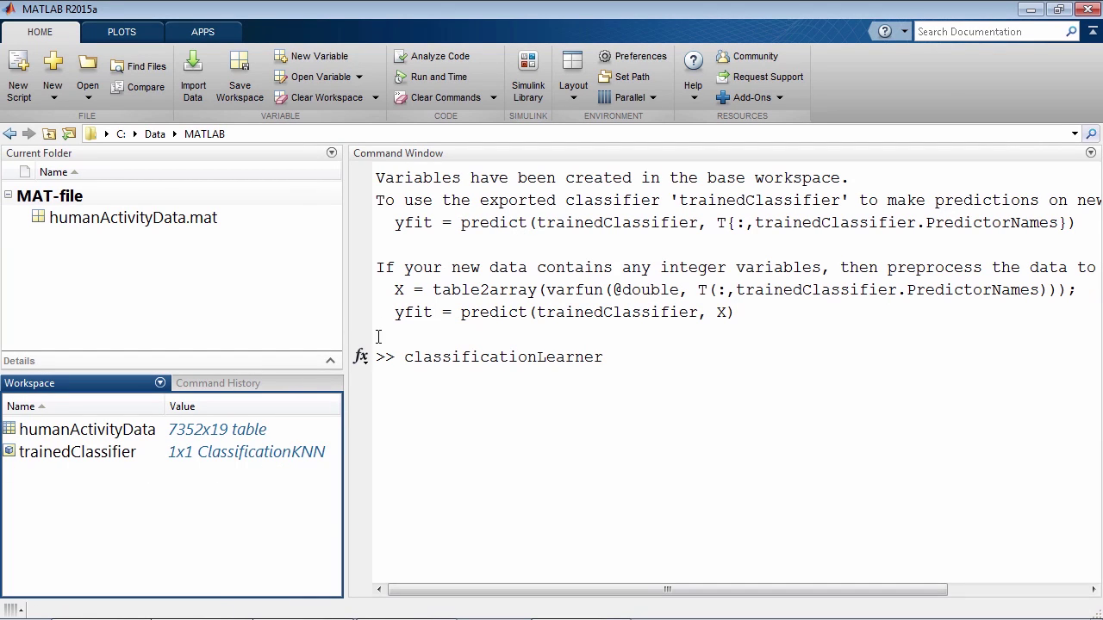
{"action": "left_click_drag", "start_coordinate": [394, 312], "coordinate": [739, 312]}
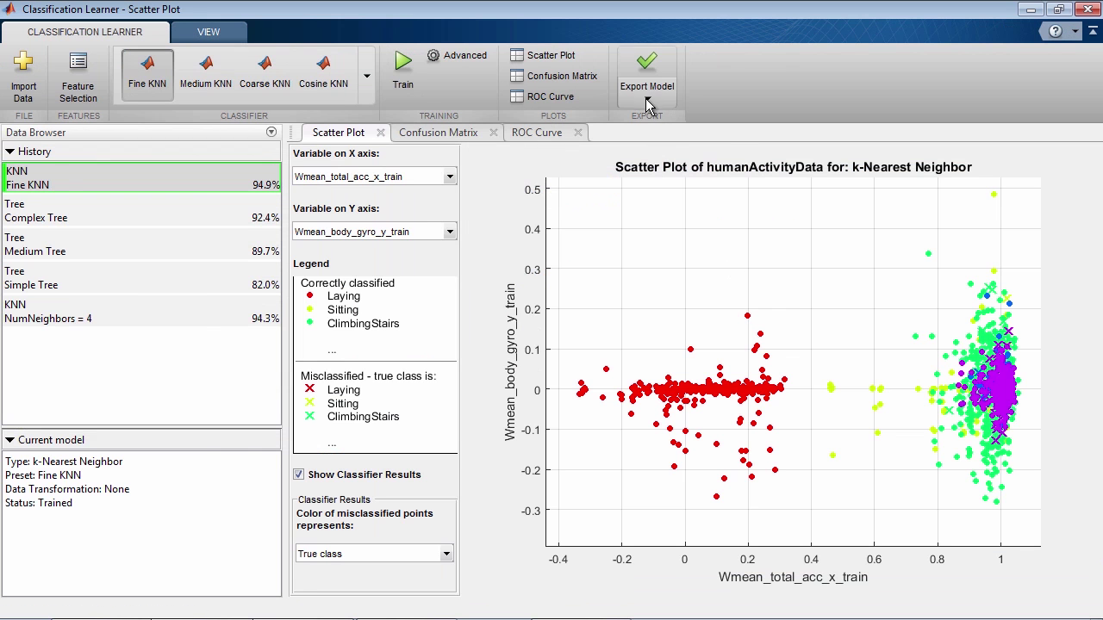
Generate the model's trainClassifier function code in a new Editor script and enlarge the editor.
{"action": "left_click", "coordinate": [648, 101]}
{"action": "left_click", "coordinate": [713, 247]}
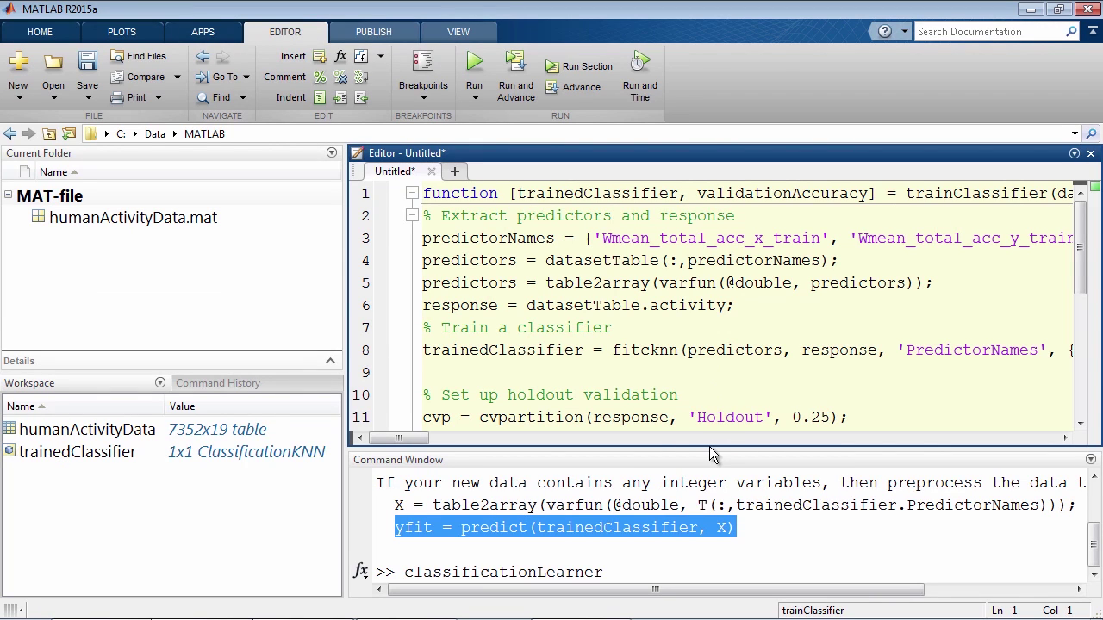
{"action": "left_click_drag", "start_coordinate": [710, 446], "coordinate": [714, 511]}
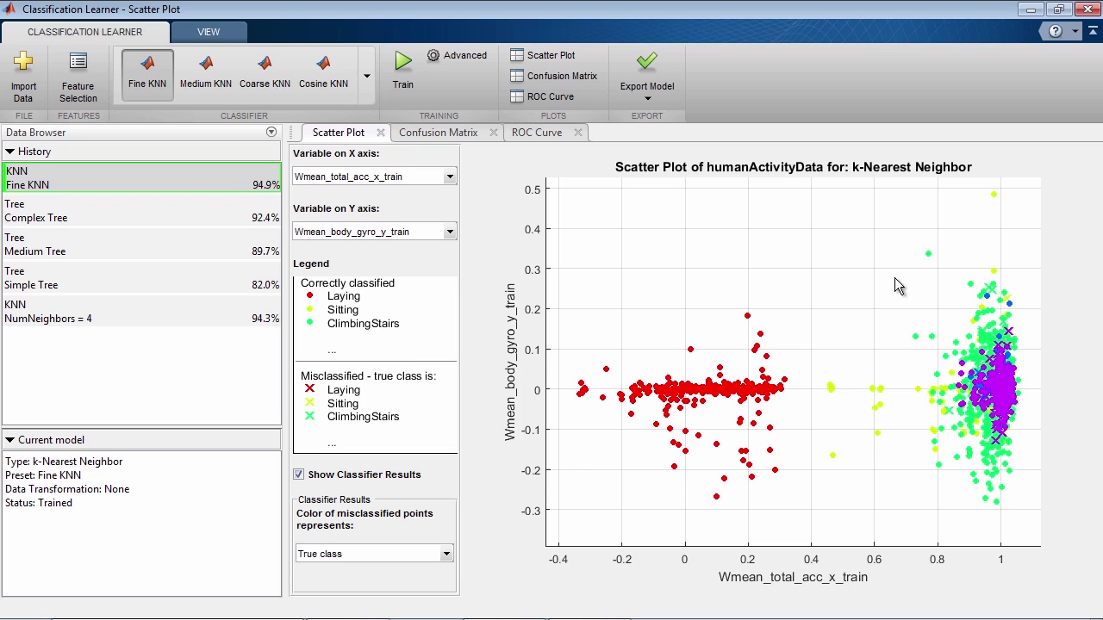
{"action": "left_click", "coordinate": [1056, 33]}
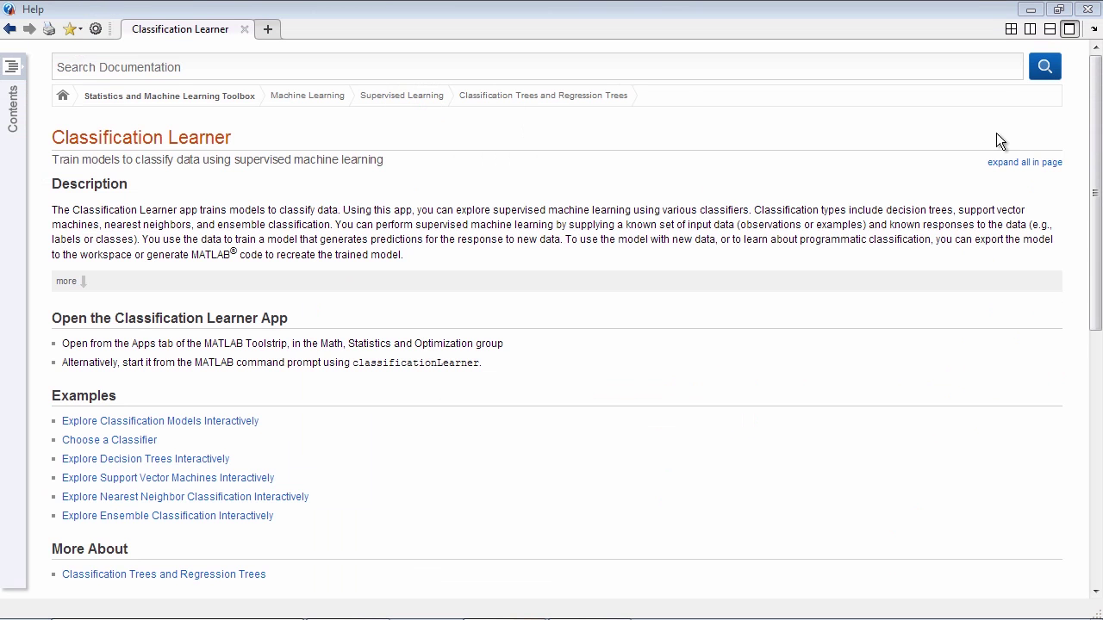
Go to the Choose a Classifier help page and scroll down to the classifier-type comparison table.
{"action": "scroll", "coordinate": [800, 239], "scroll_direction": "down", "scroll_amount": 5}
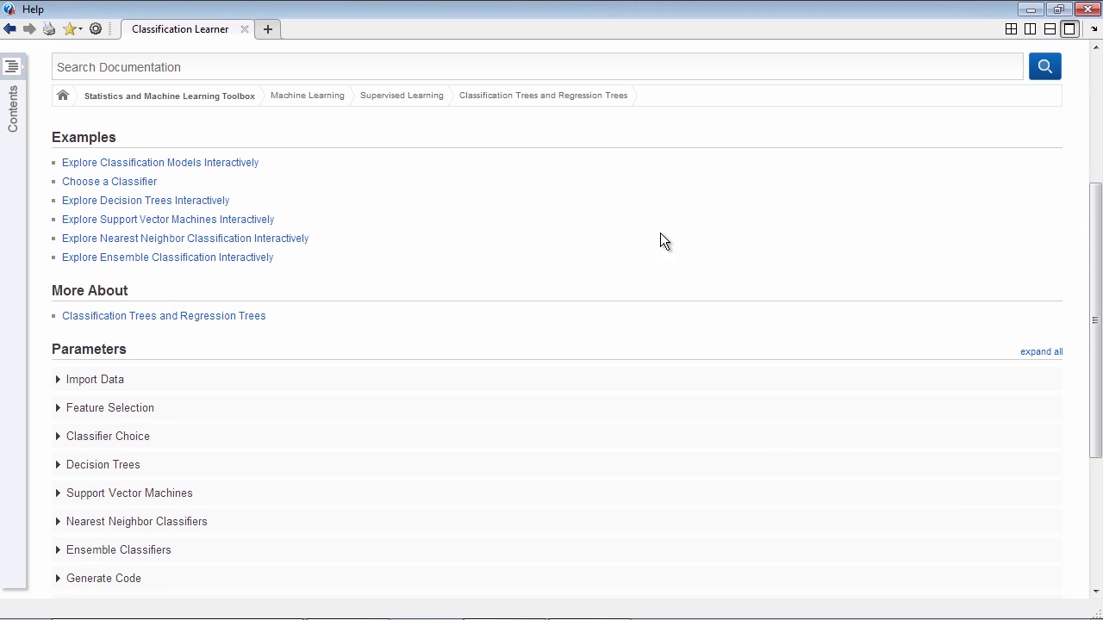
{"action": "left_click", "coordinate": [125, 190]}
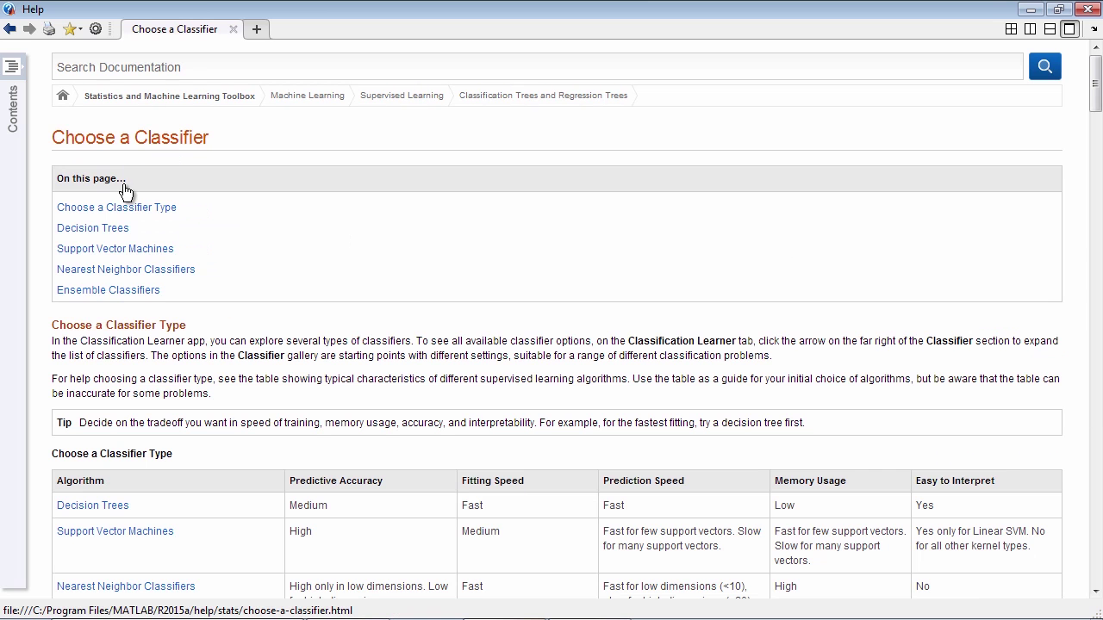
{"action": "scroll", "coordinate": [570, 237], "scroll_direction": "down", "scroll_amount": 3}
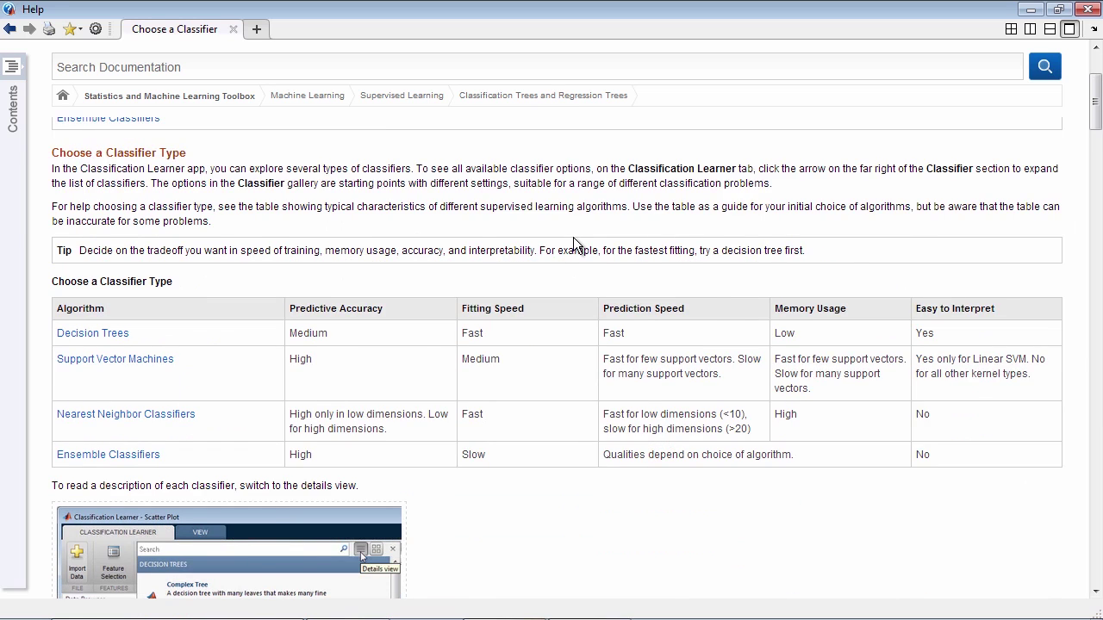
{"action": "scroll", "coordinate": [573, 238], "scroll_direction": "down", "scroll_amount": 2}
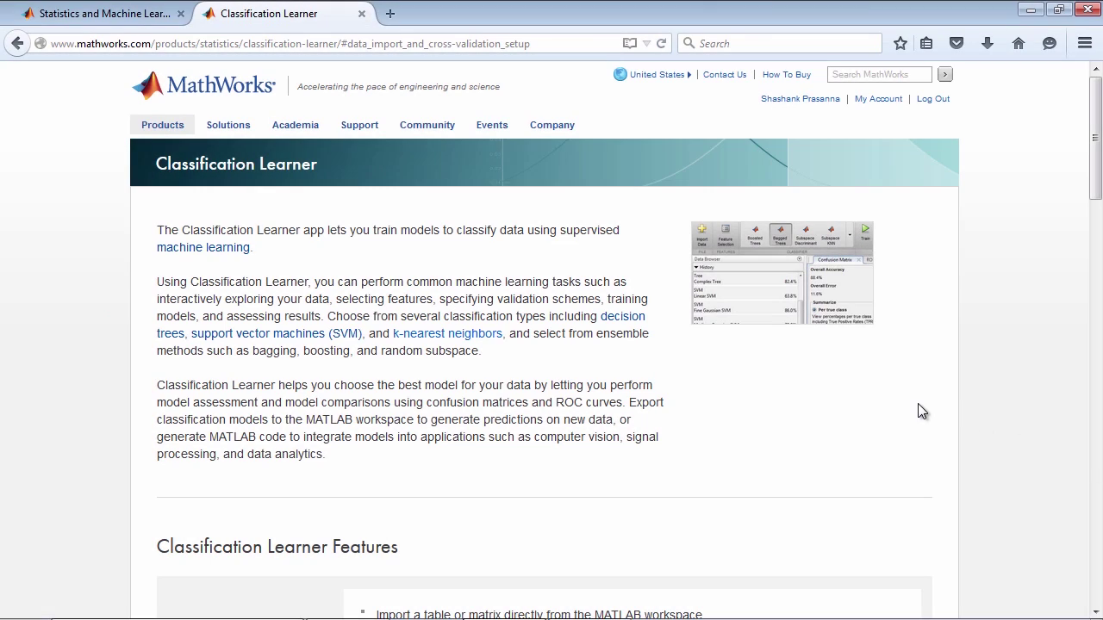
Browse the Data Exploration and Feature Selection and Classification Algorithms features on the product page.
{"action": "scroll", "coordinate": [919, 411], "scroll_direction": "down", "scroll_amount": 5}
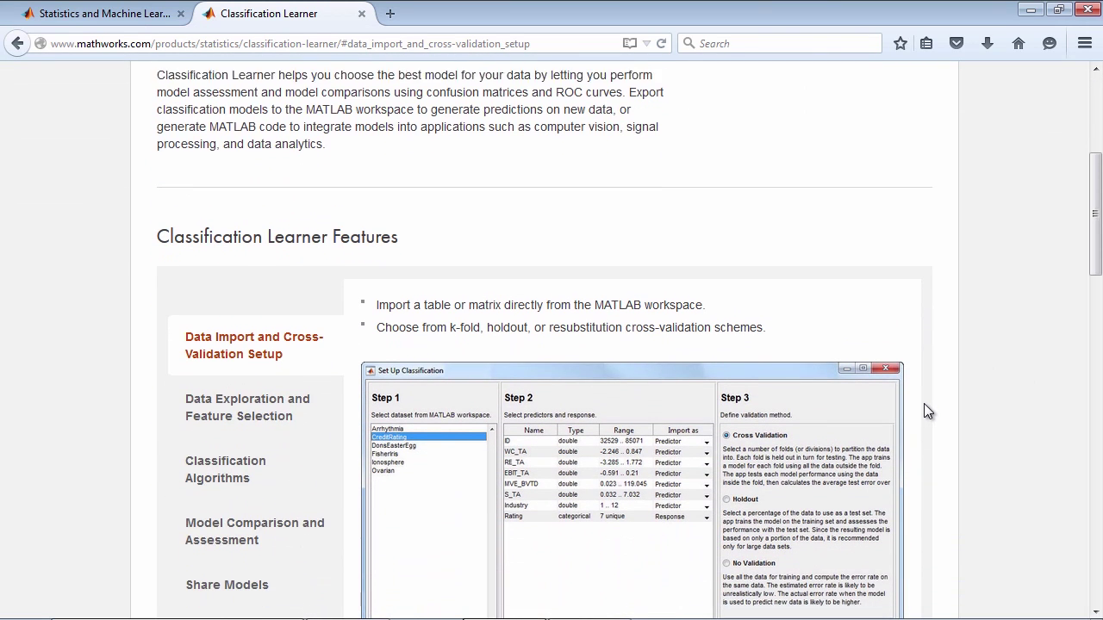
{"action": "left_click", "coordinate": [239, 222]}
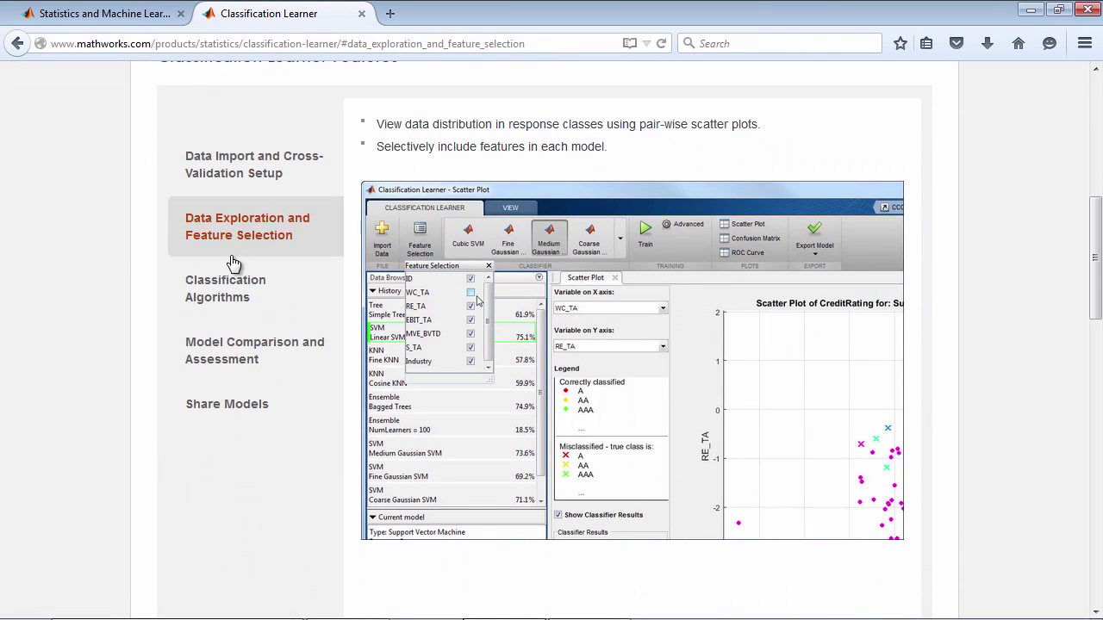
{"action": "left_click", "coordinate": [231, 299]}
{"action": "scroll", "coordinate": [239, 299], "scroll_direction": "down", "scroll_amount": 6}
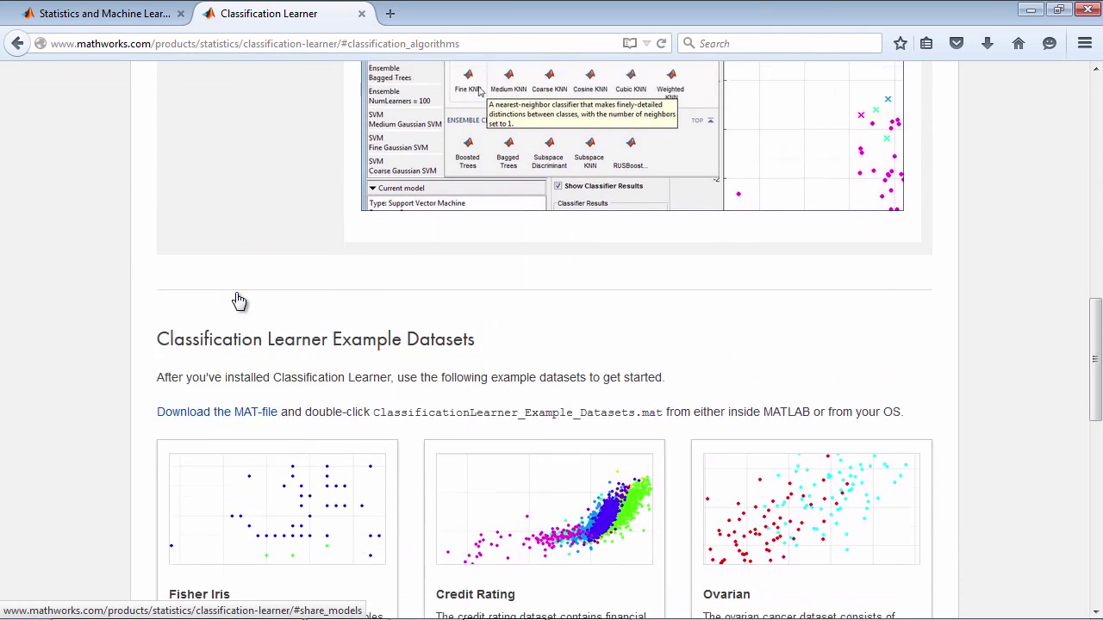
{"action": "scroll", "coordinate": [239, 299], "scroll_direction": "down", "scroll_amount": 2}
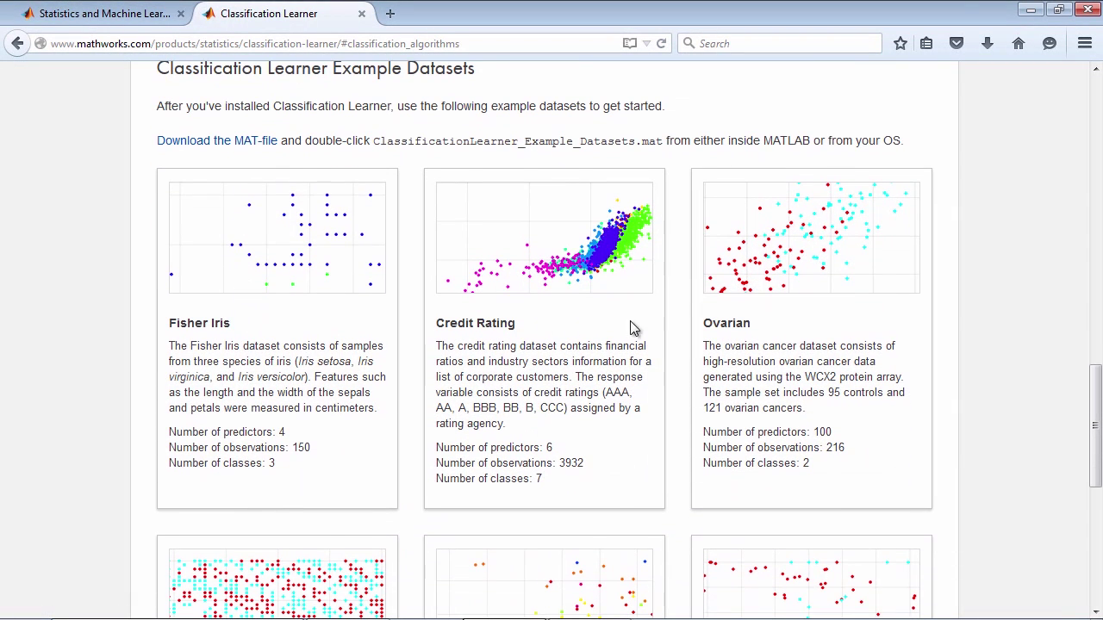
Go to the Statistics and Machine Learning Toolbox Apps page and scroll to Classification Learner.
{"action": "left_click", "coordinate": [145, 15]}
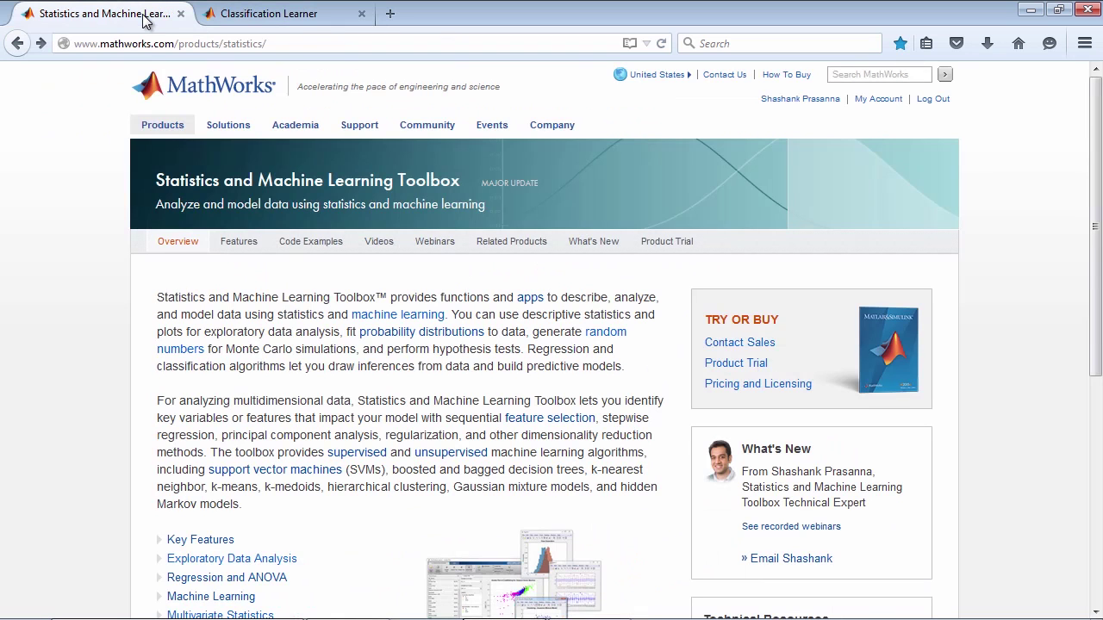
{"action": "scroll", "coordinate": [500, 346], "scroll_direction": "down", "scroll_amount": 5}
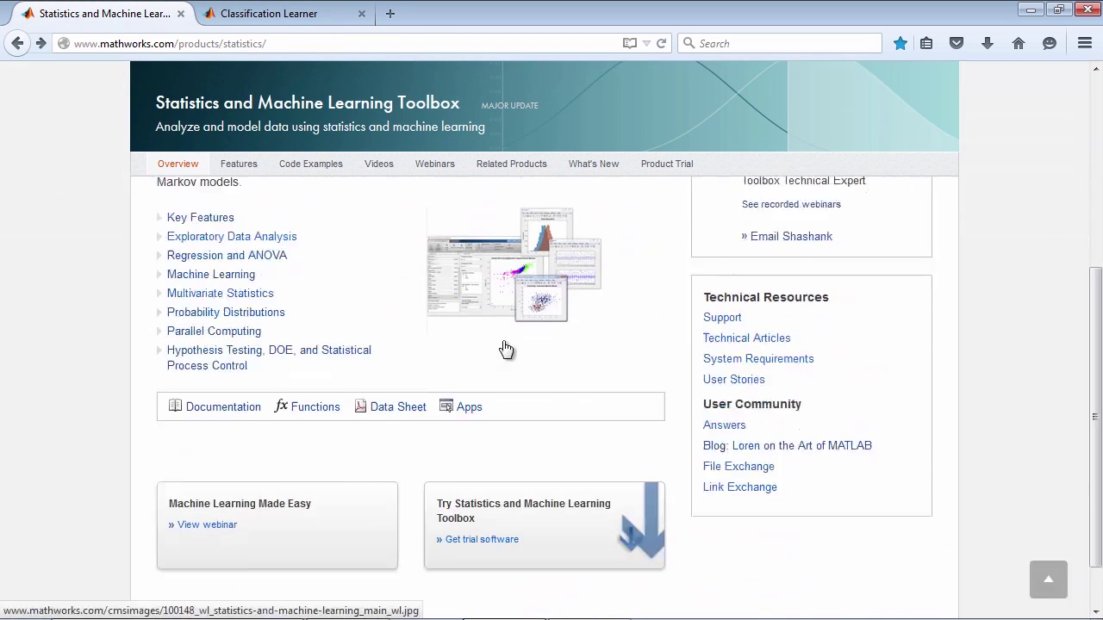
{"action": "left_click", "coordinate": [465, 345]}
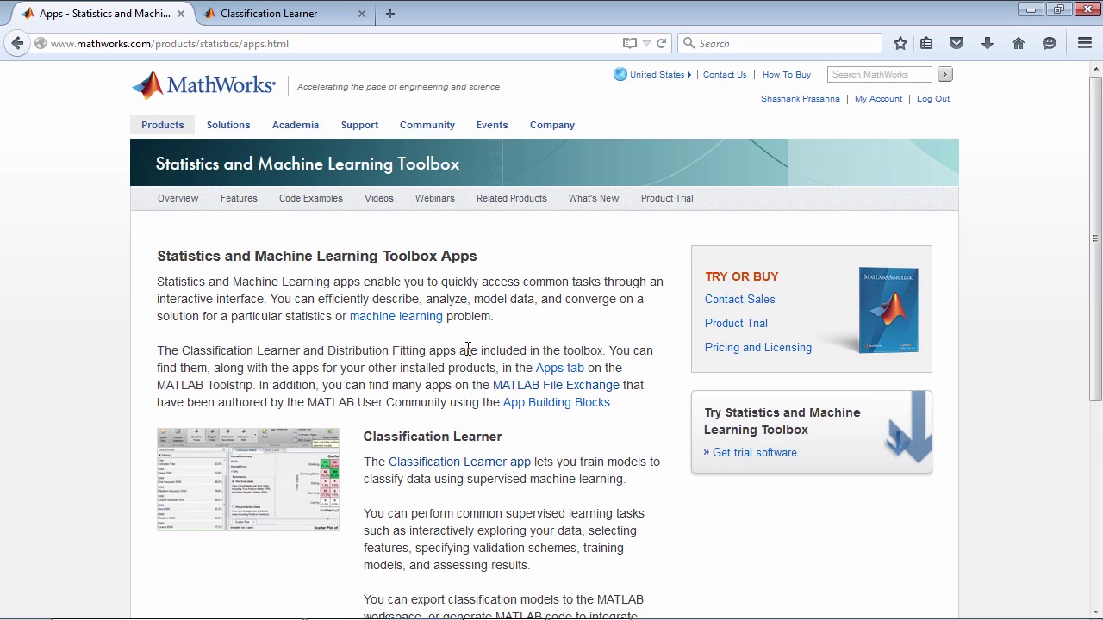
{"action": "scroll", "coordinate": [468, 349], "scroll_direction": "down", "scroll_amount": 1}
{"action": "scroll", "coordinate": [468, 349], "scroll_direction": "down", "scroll_amount": 3}
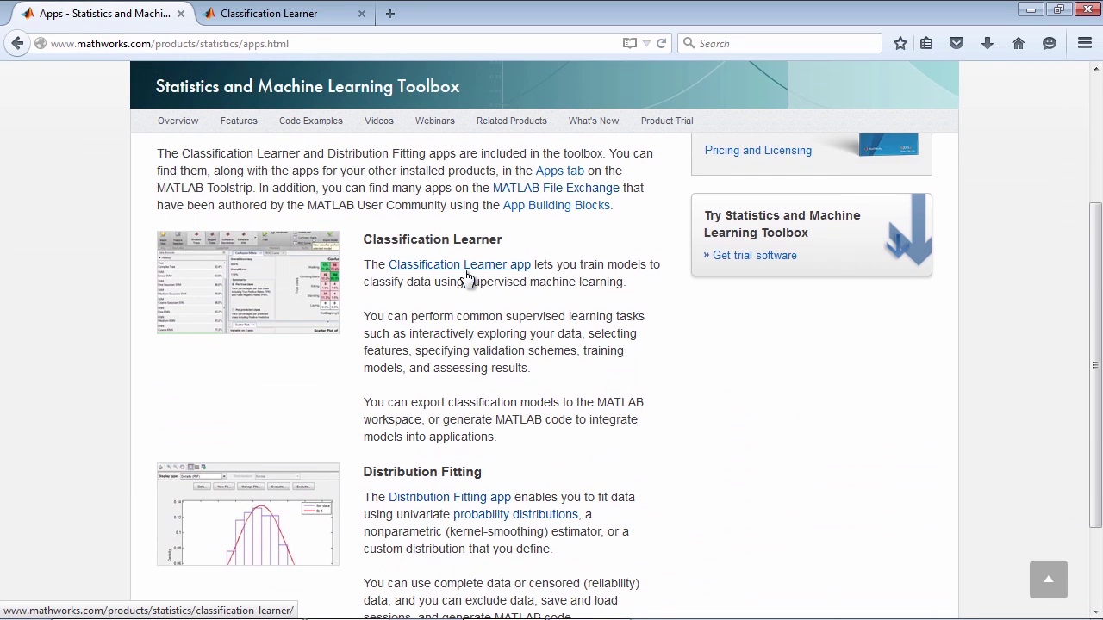